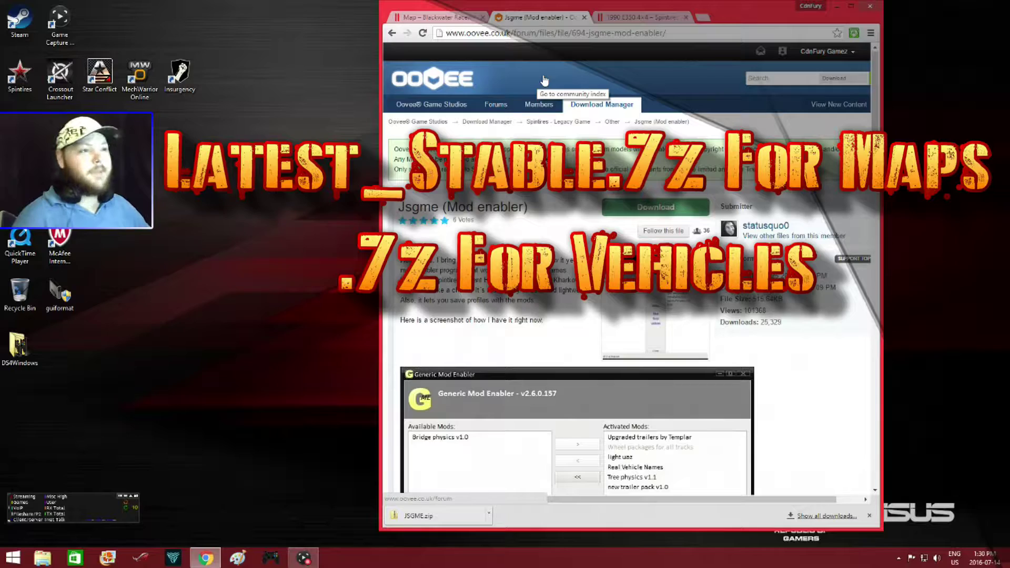
Step: Look through the Blackwater Raceway map page down to its Latest Stable download
{"action": "left_click", "coordinate": [445, 21]}
{"action": "scroll", "coordinate": [750, 199], "scroll_direction": "down", "scroll_amount": 3}
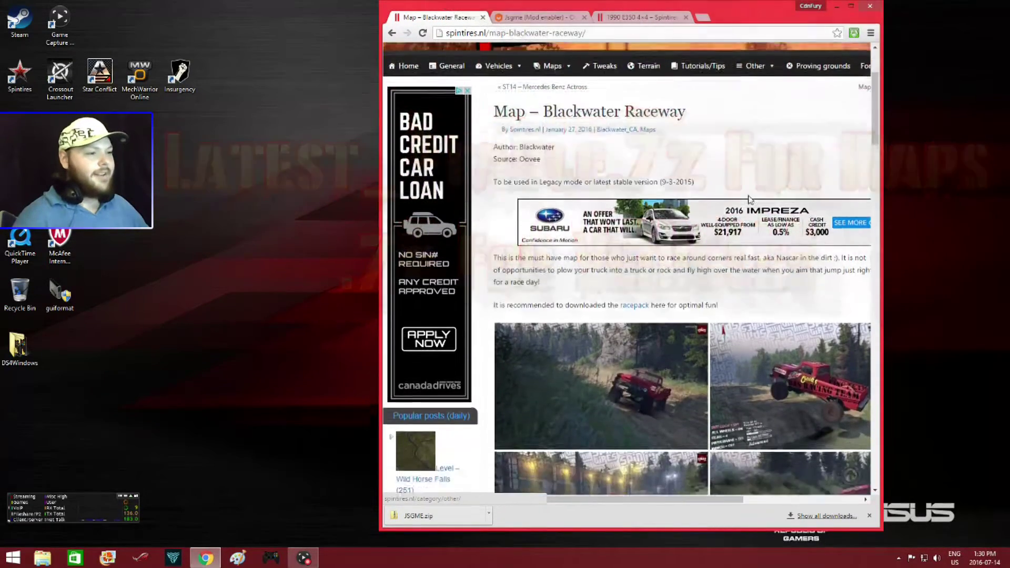
{"action": "scroll", "coordinate": [750, 198], "scroll_direction": "down", "scroll_amount": 7}
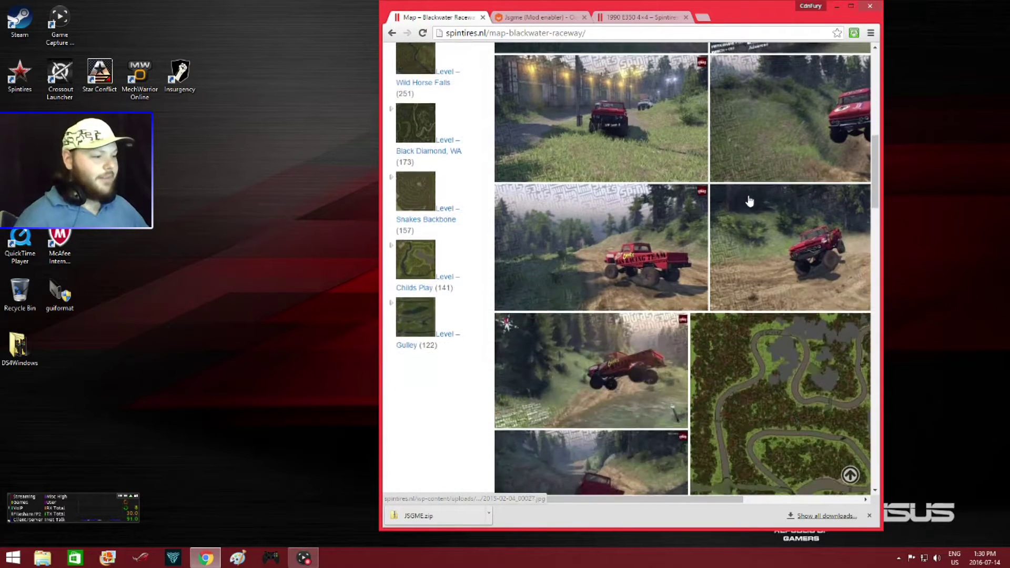
{"action": "scroll", "coordinate": [750, 202], "scroll_direction": "down", "scroll_amount": 10}
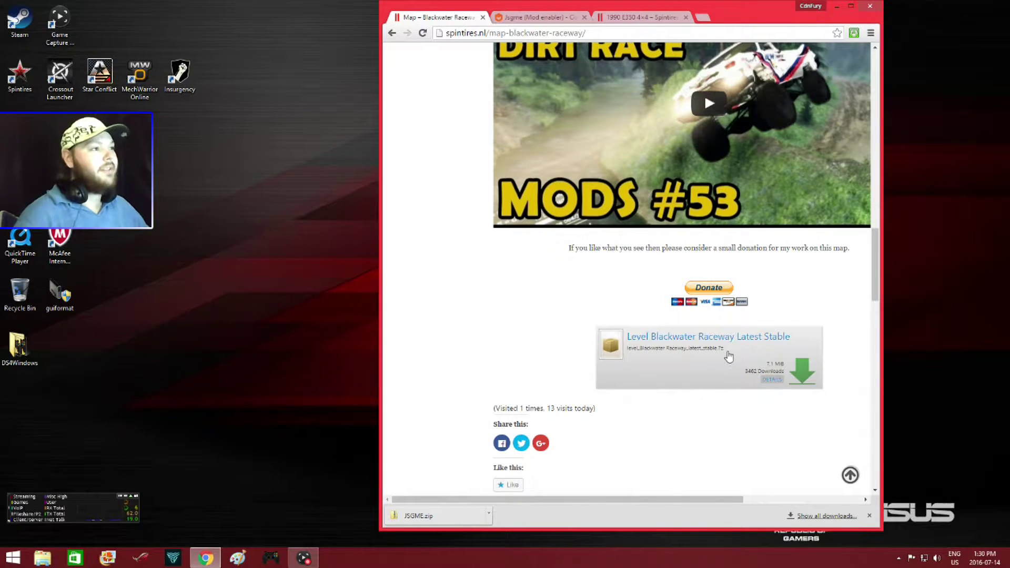
{"action": "scroll", "coordinate": [724, 295], "scroll_direction": "up", "scroll_amount": 1}
Step: Look through the 1990 E350 4×4 vehicle page and the Jsgme (Mod enabler) download page
{"action": "left_click", "coordinate": [652, 18]}
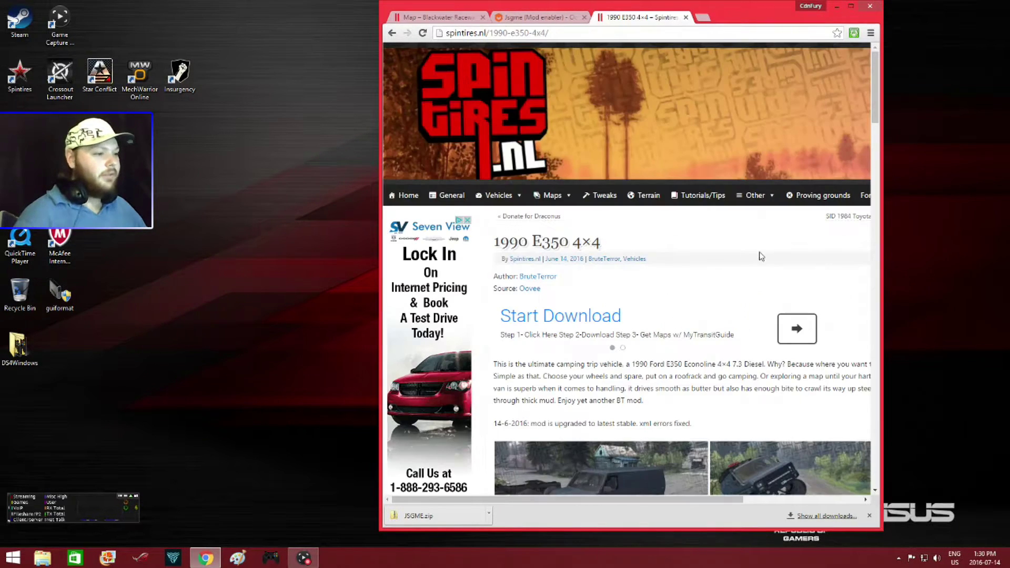
{"action": "scroll", "coordinate": [577, 235], "scroll_direction": "down", "scroll_amount": 10}
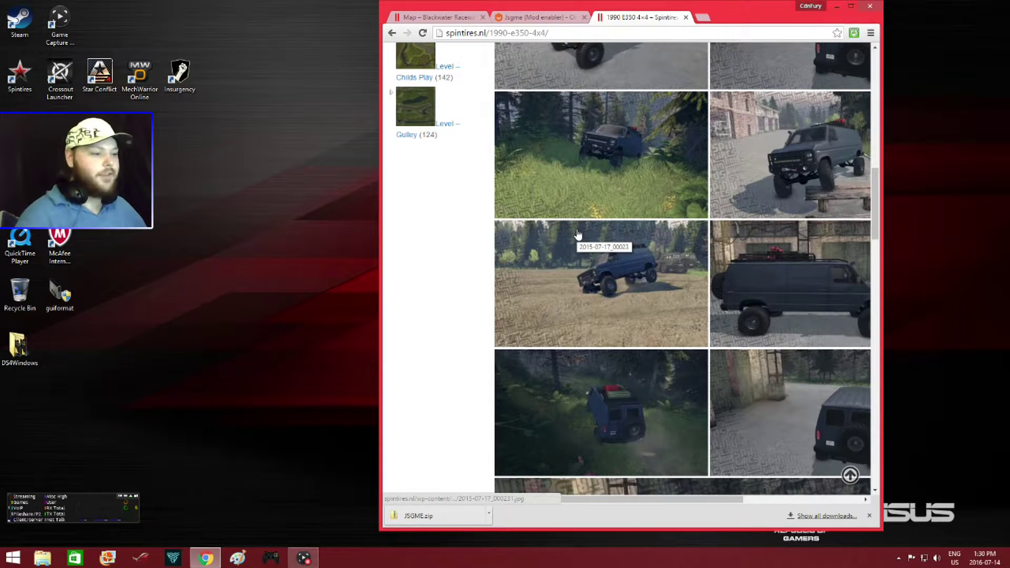
{"action": "scroll", "coordinate": [578, 235], "scroll_direction": "down", "scroll_amount": 4}
{"action": "scroll", "coordinate": [577, 236], "scroll_direction": "down", "scroll_amount": 5}
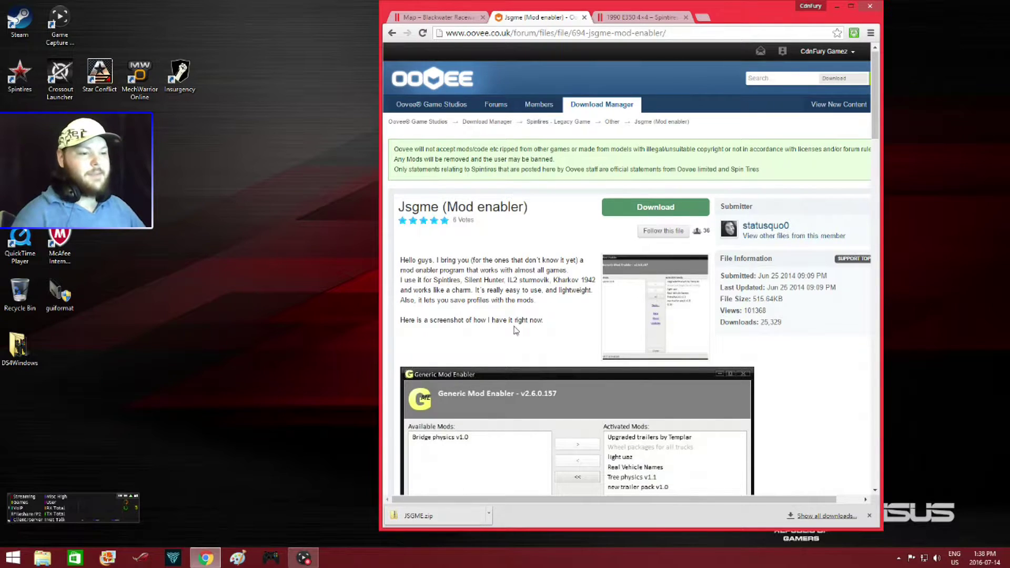
{"action": "scroll", "coordinate": [544, 314], "scroll_direction": "down", "scroll_amount": 5}
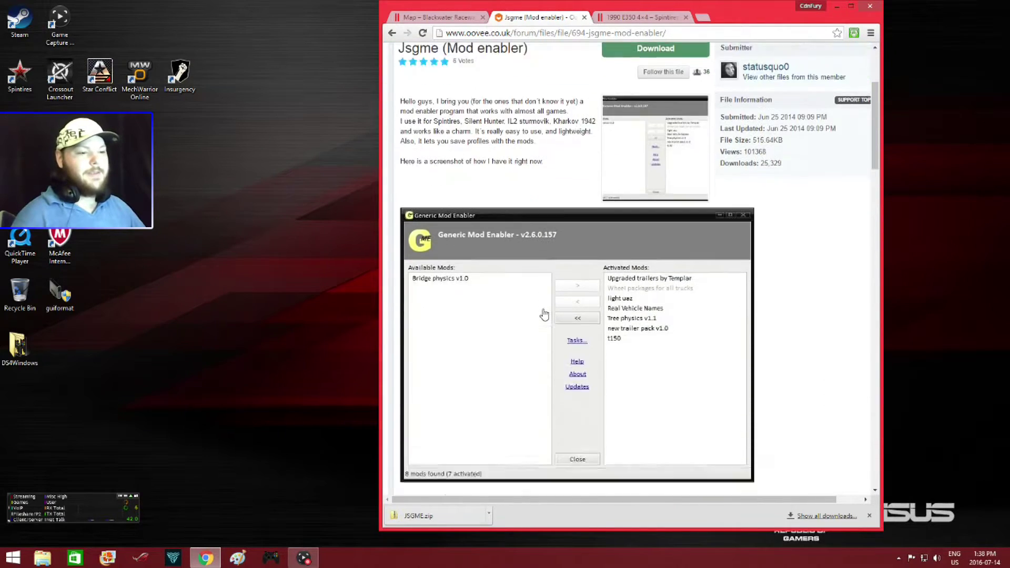
{"action": "scroll", "coordinate": [545, 314], "scroll_direction": "down", "scroll_amount": 3}
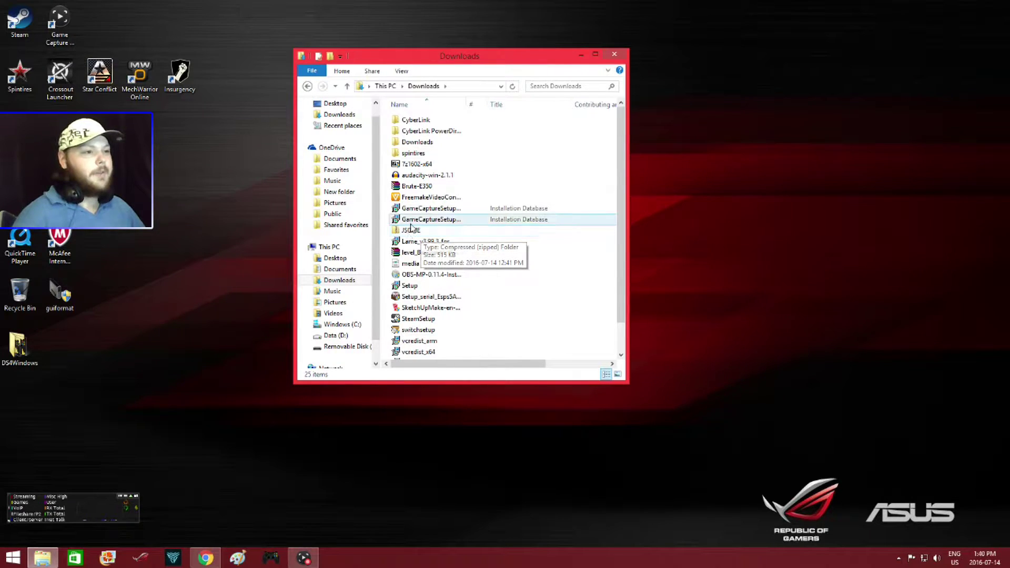
Step: Move the JSGME archive from Downloads to the desktop, extract it there, and place the extracted folder beneath the archive
{"action": "left_click_drag", "start_coordinate": [408, 235], "coordinate": [777, 124]}
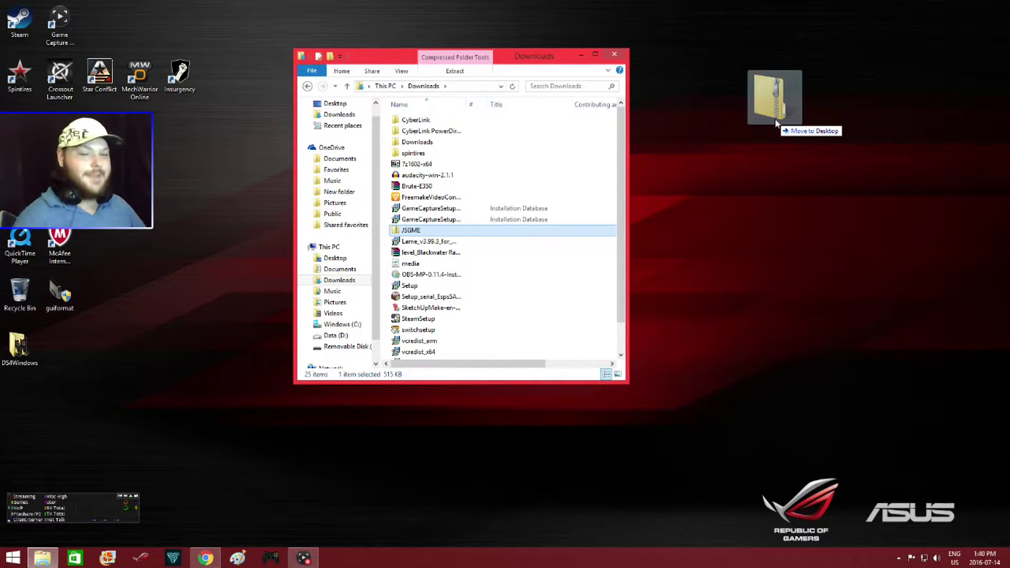
{"action": "left_click_drag", "start_coordinate": [777, 124], "coordinate": [777, 122]}
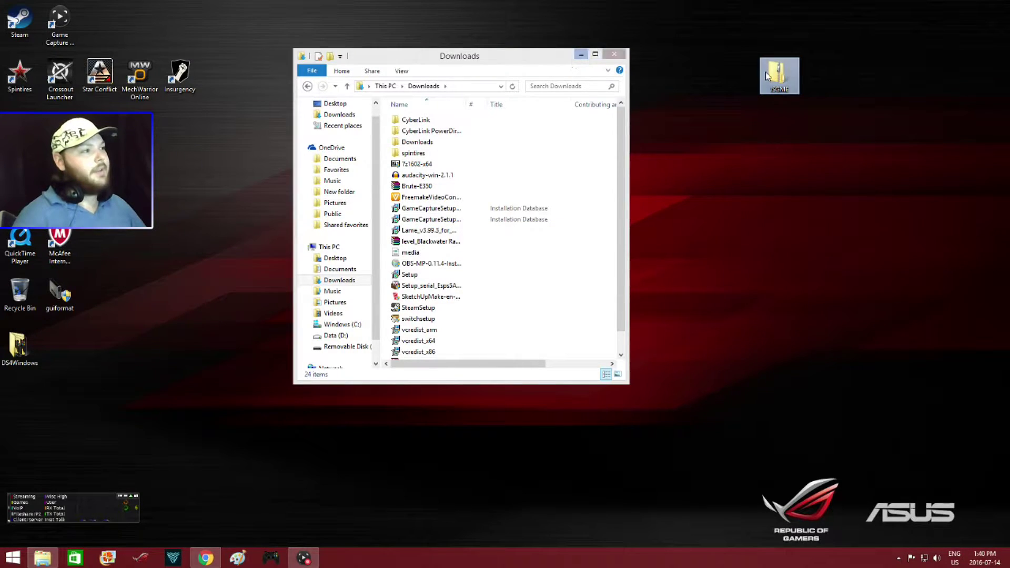
{"action": "right_click", "coordinate": [785, 77]}
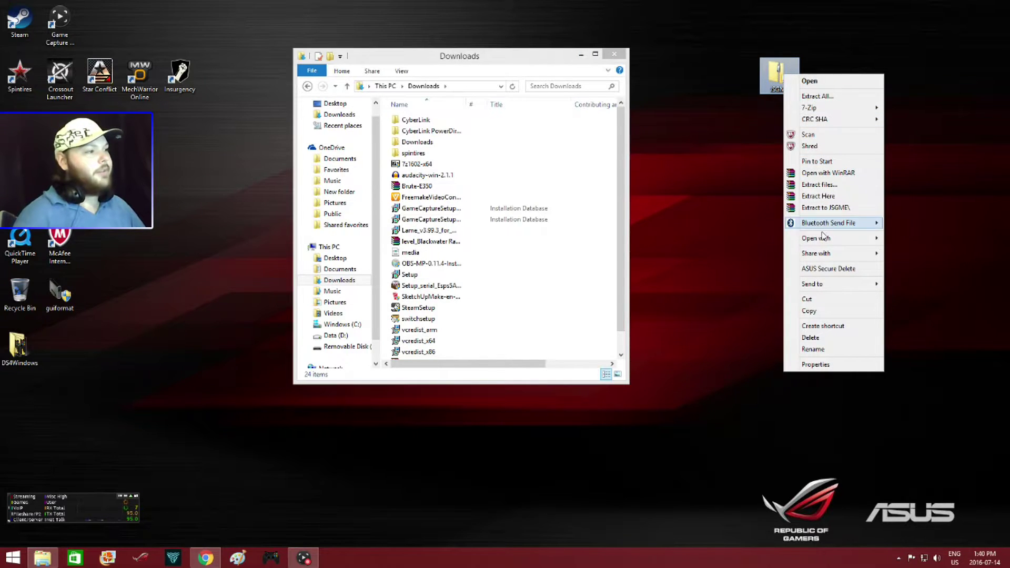
{"action": "left_click", "coordinate": [818, 196]}
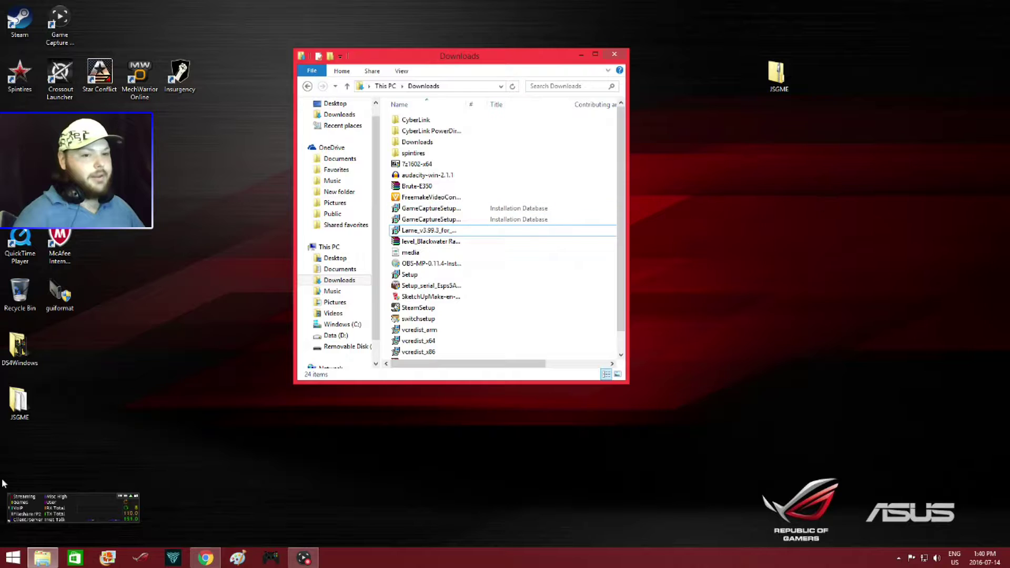
{"action": "left_click_drag", "start_coordinate": [14, 404], "coordinate": [777, 149]}
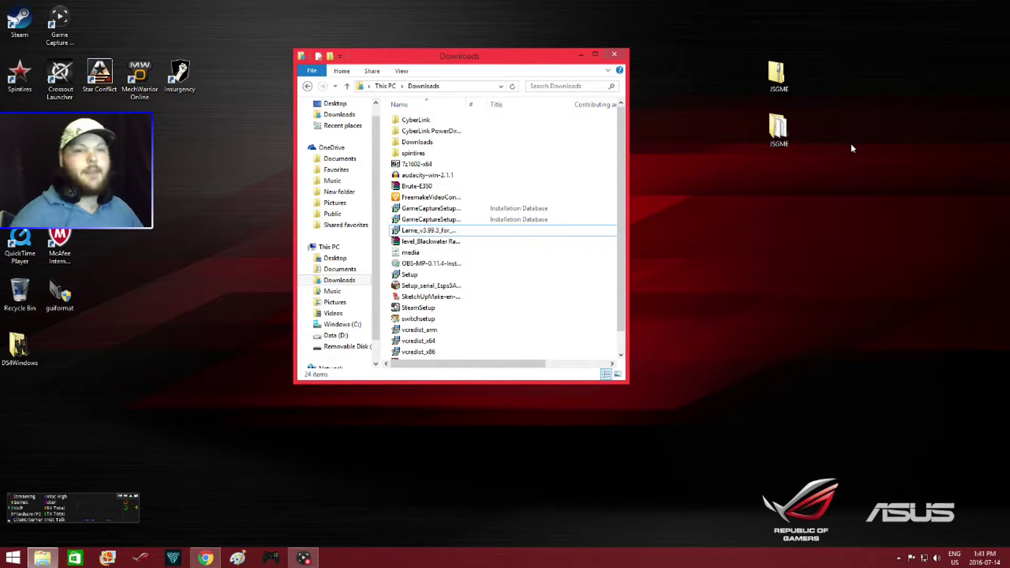
Step: Open the Spintires local game files folder through the game's properties in Steam, and minimize Steam
{"action": "double_click", "coordinate": [20, 21]}
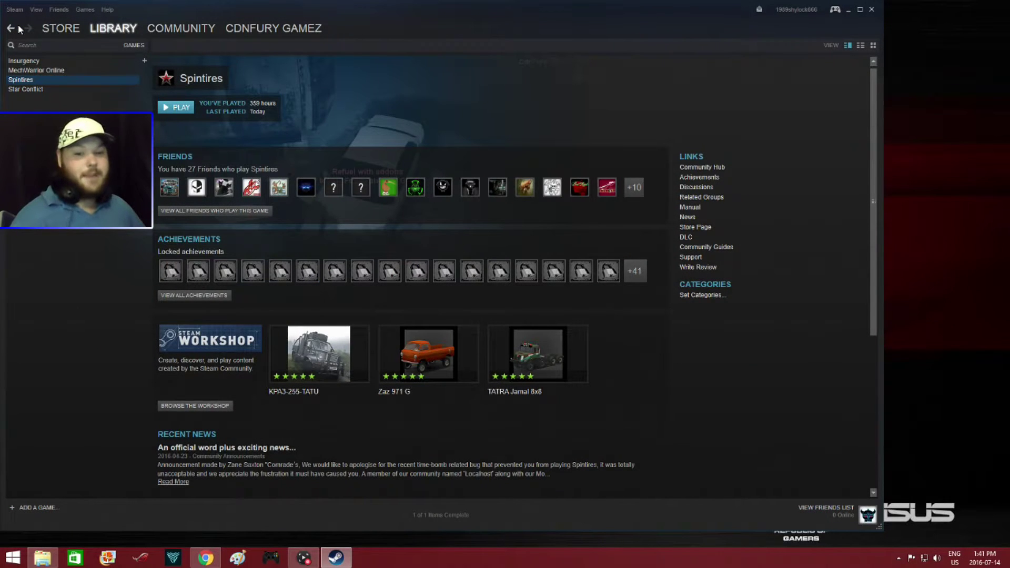
{"action": "right_click", "coordinate": [25, 83]}
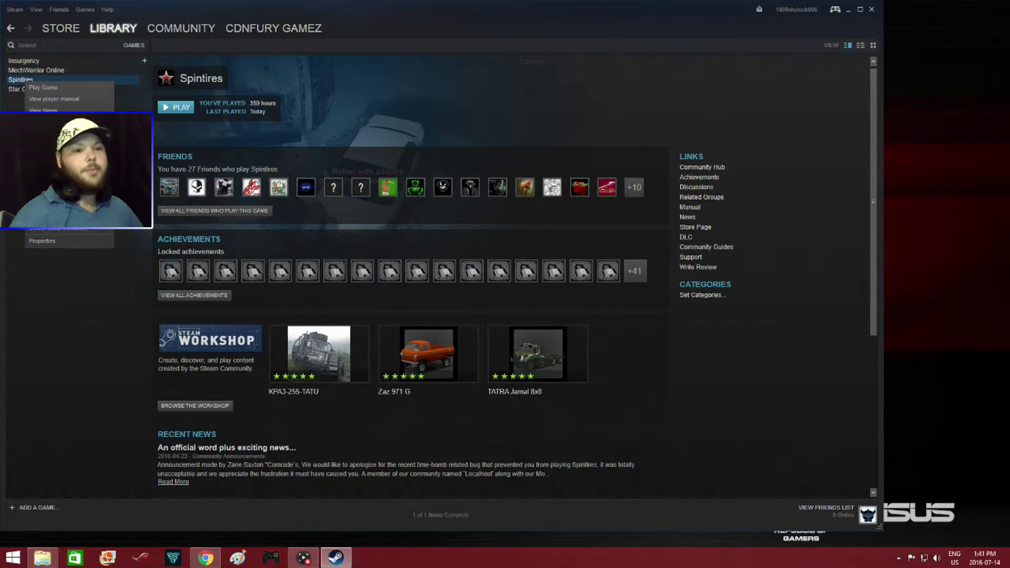
{"action": "left_click", "coordinate": [42, 241]}
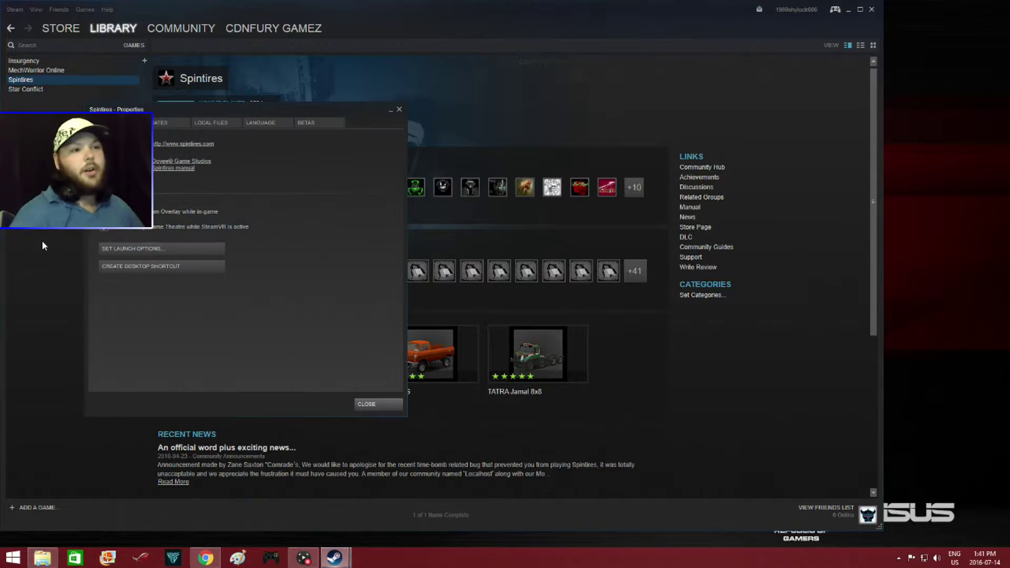
{"action": "left_click", "coordinate": [224, 125]}
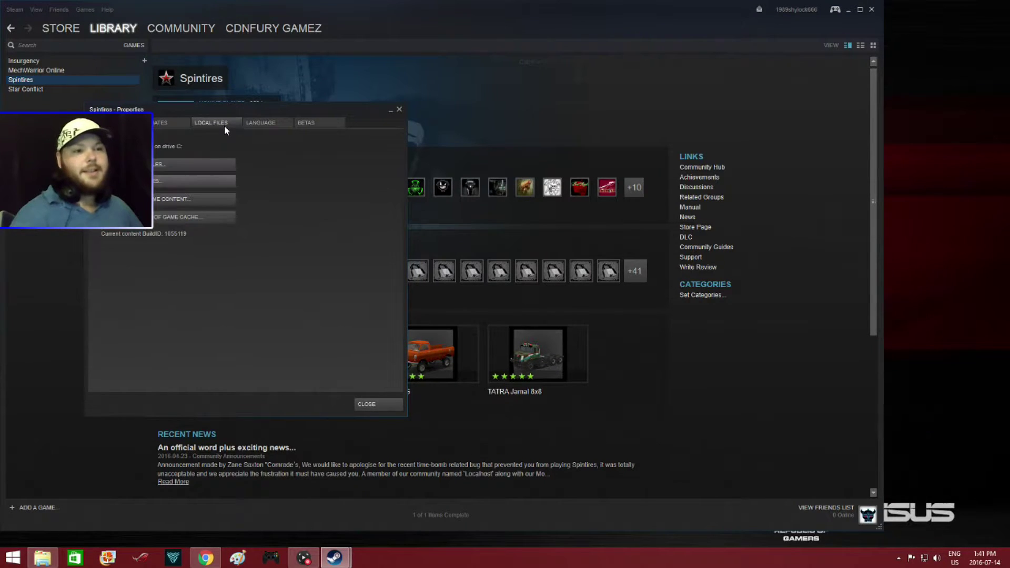
{"action": "left_click", "coordinate": [187, 165]}
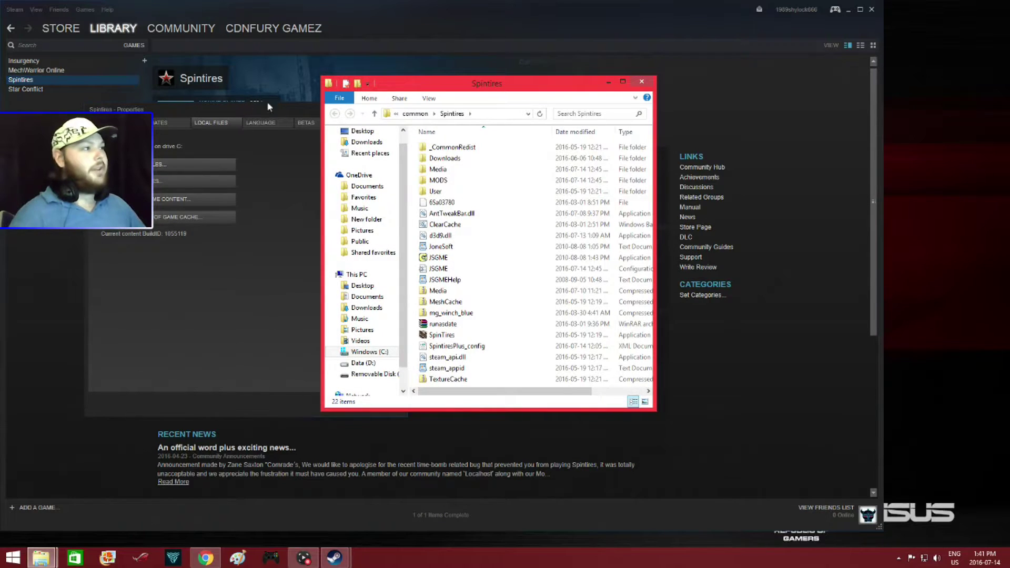
{"action": "left_click", "coordinate": [847, 9]}
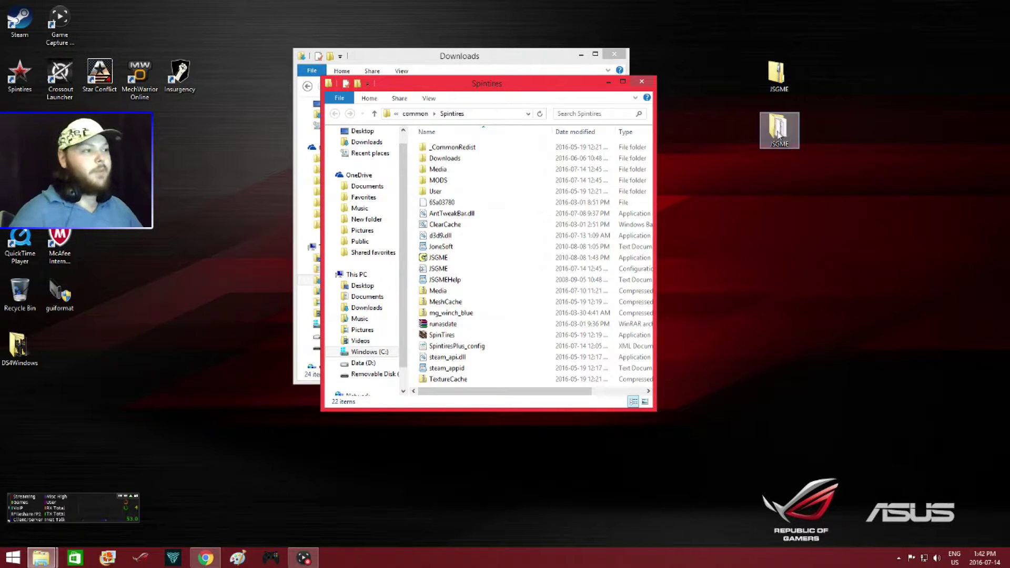
Step: Open the extracted JSGME folder and set its window beside the Spintires game folder to compare their files
{"action": "double_click", "coordinate": [780, 131]}
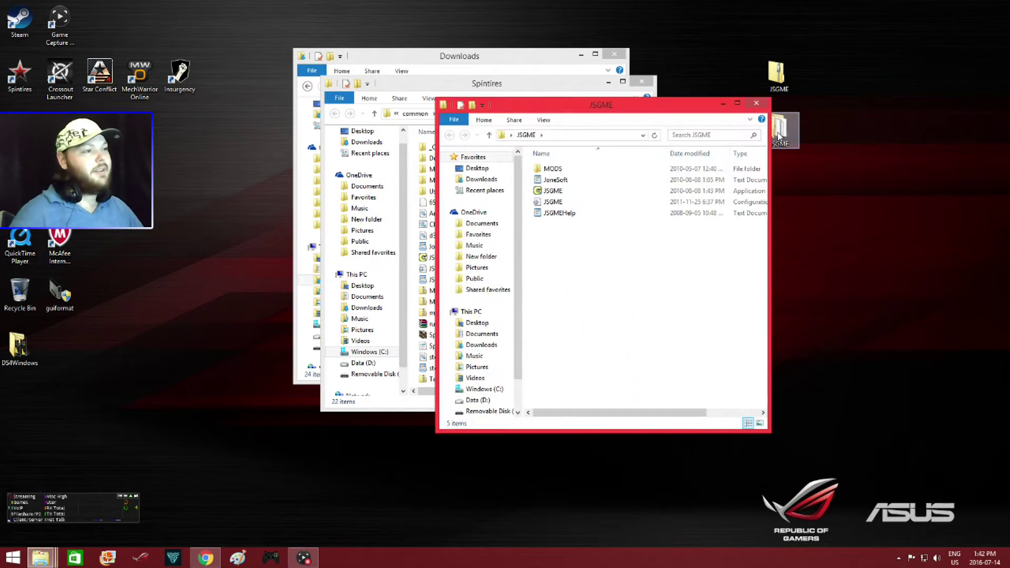
{"action": "left_click_drag", "start_coordinate": [627, 108], "coordinate": [862, 70]}
{"action": "left_click_drag", "start_coordinate": [792, 247], "coordinate": [834, 218]}
{"action": "left_click_drag", "start_coordinate": [515, 395], "coordinate": [452, 396]}
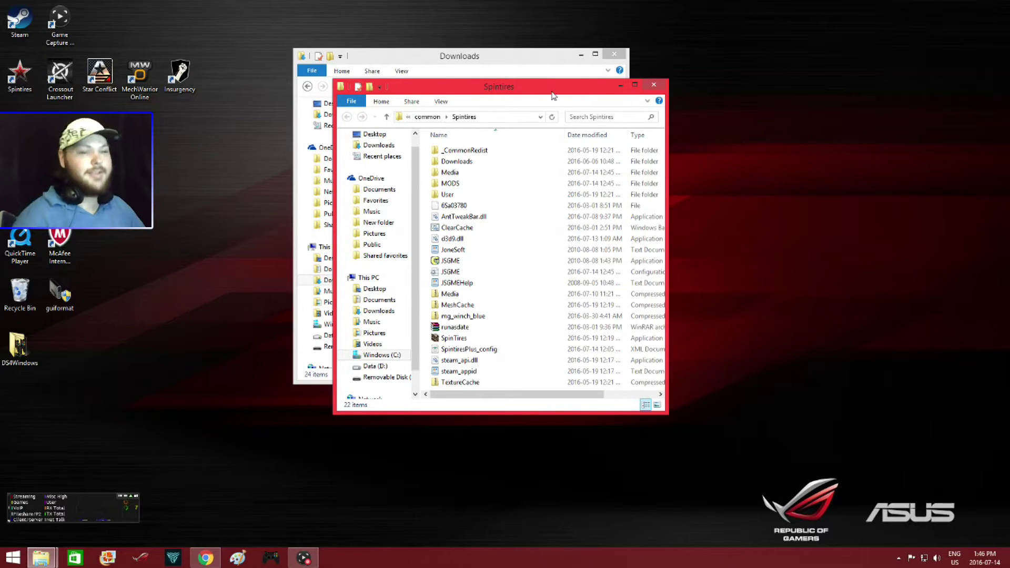
Step: Arrange the Spintires and Downloads folders side by side, and move the Brute-E350 and level_Blackwater Raceway archives onto the desktop
{"action": "left_click_drag", "start_coordinate": [552, 93], "coordinate": [356, 66]}
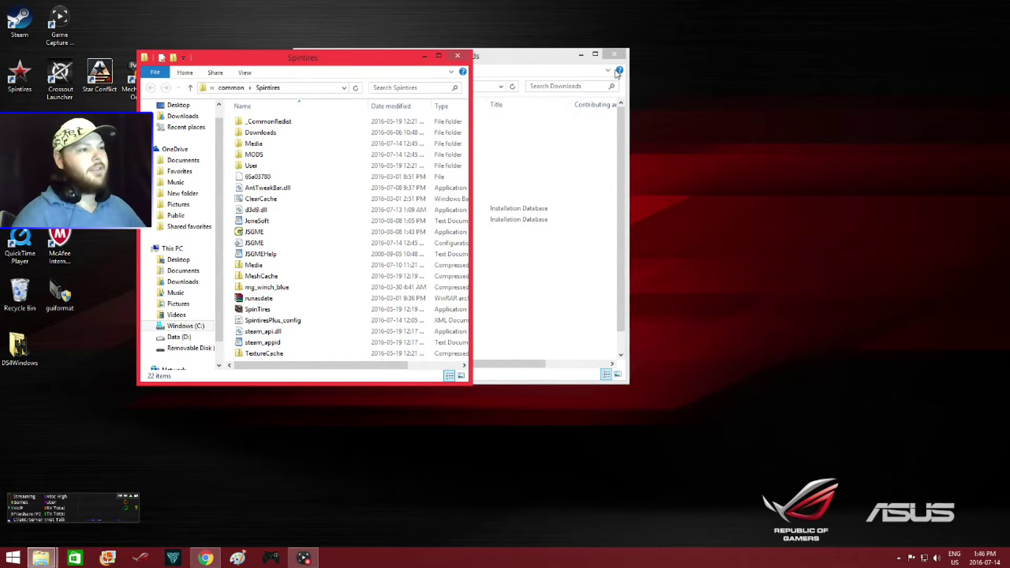
{"action": "left_click_drag", "start_coordinate": [522, 61], "coordinate": [732, 78]}
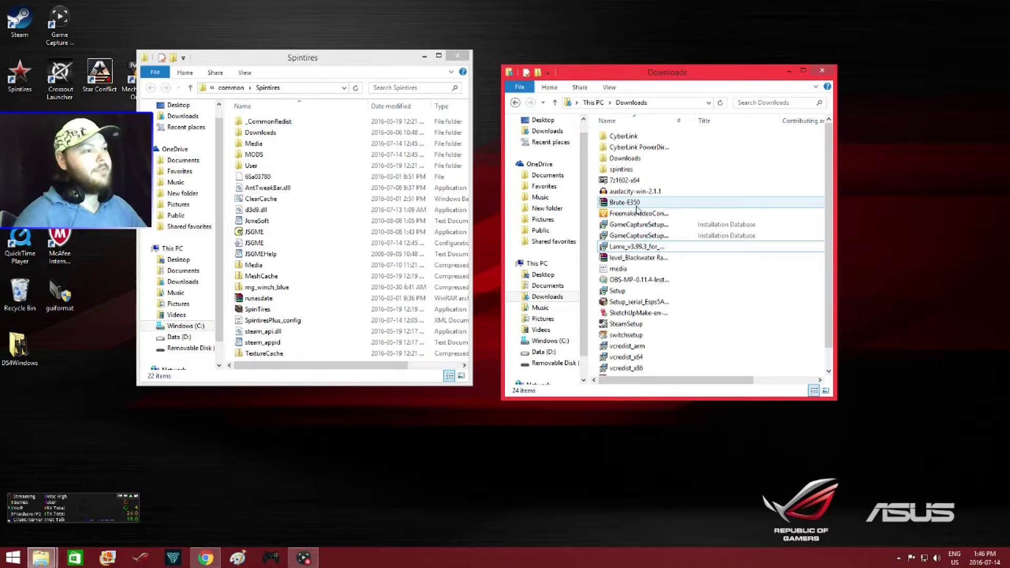
{"action": "left_click_drag", "start_coordinate": [637, 209], "coordinate": [702, 47]}
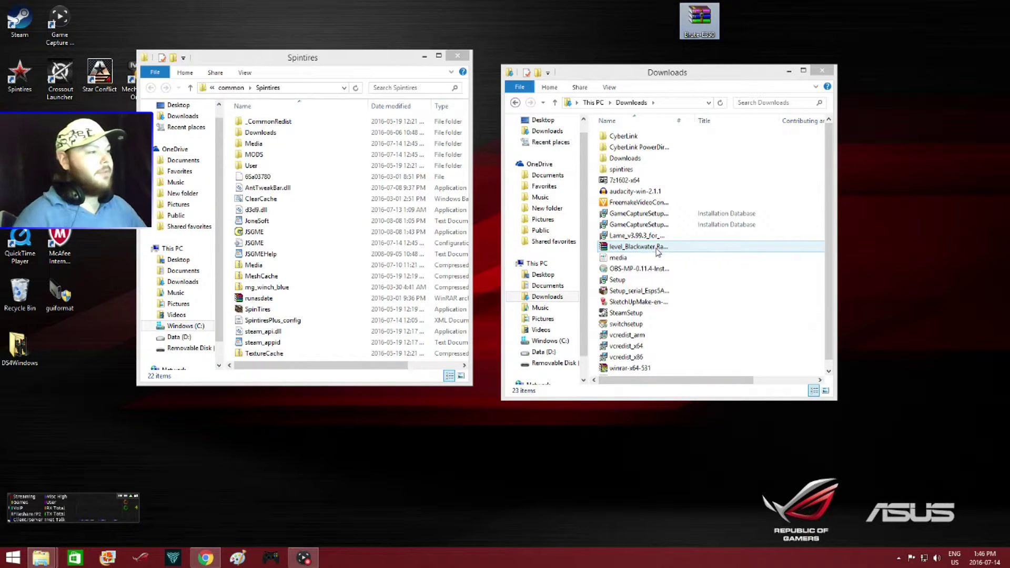
{"action": "left_click_drag", "start_coordinate": [651, 253], "coordinate": [901, 48]}
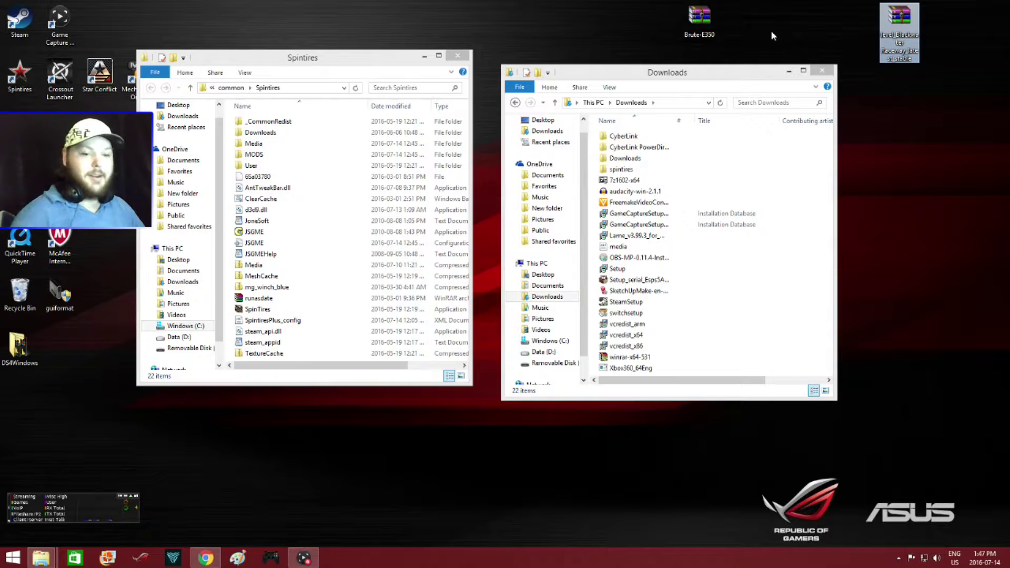
Step: Check the download file names on the Blackwater Raceway and 1990 E350 4×4 pages in Chrome, and close the browser
{"action": "left_click", "coordinate": [203, 558]}
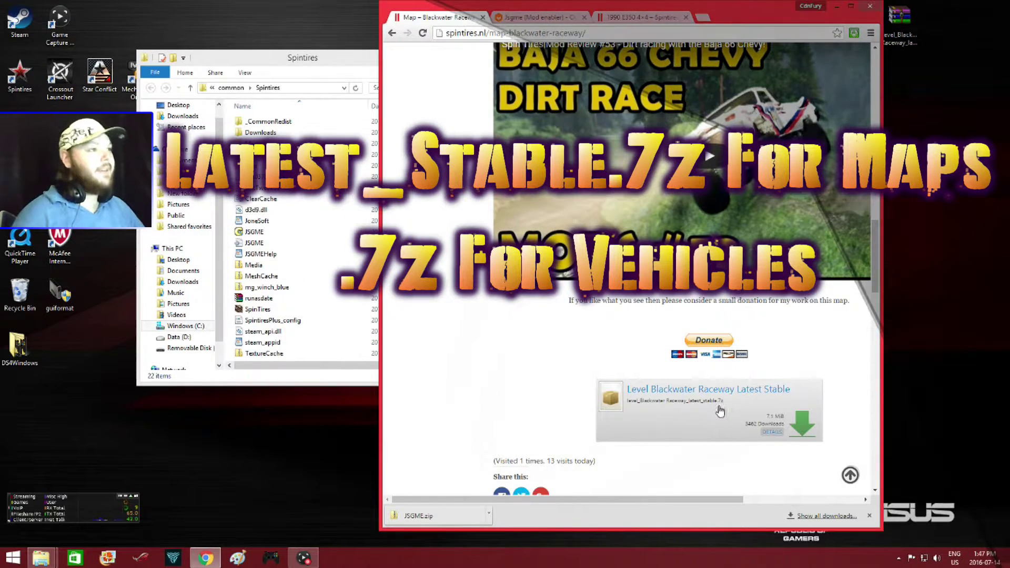
{"action": "left_click", "coordinate": [656, 19]}
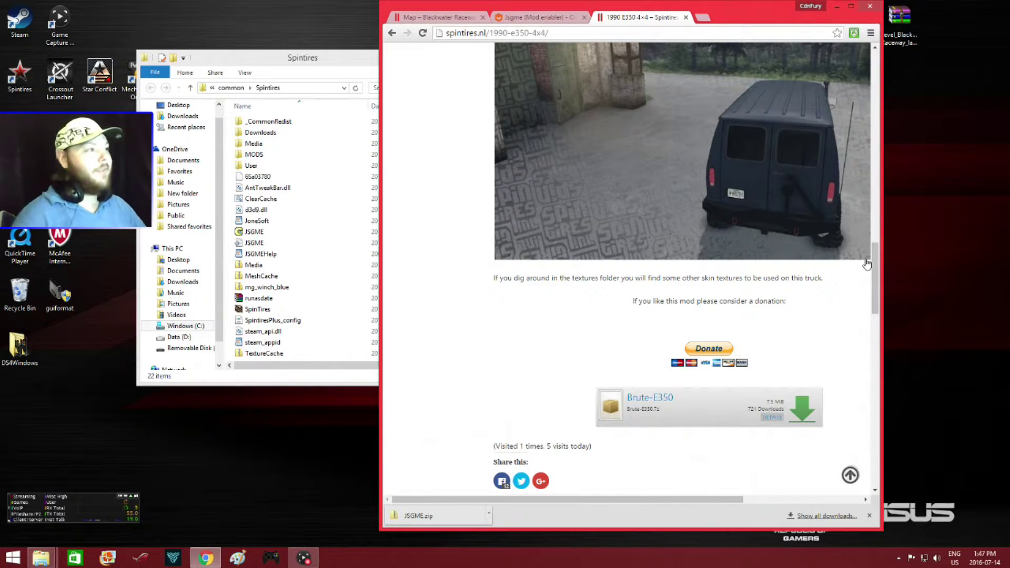
{"action": "left_click", "coordinate": [870, 7]}
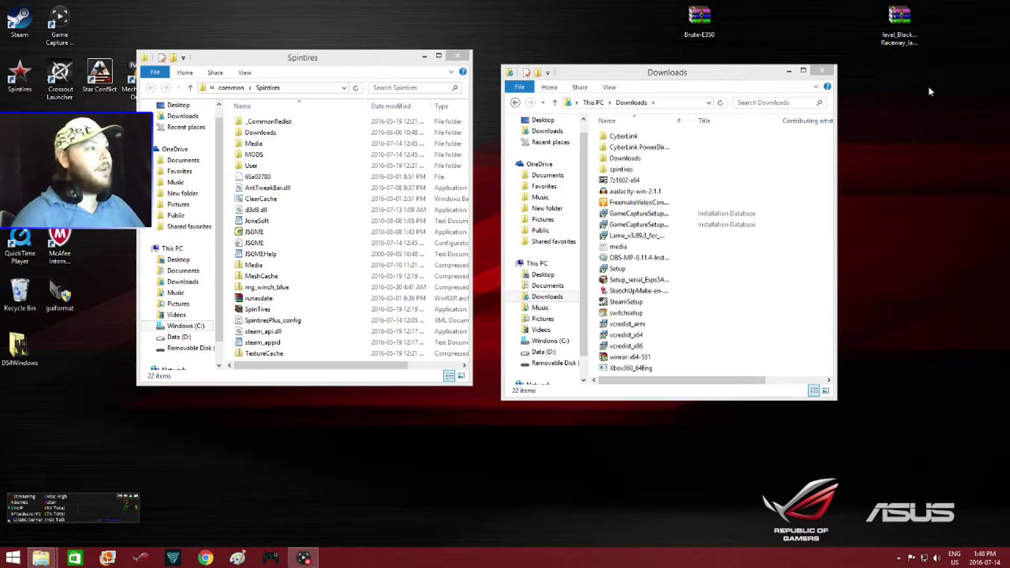
Step: Extract the level_Blackwater Raceway archive on the desktop and place the extracted folder in the free area below the open windows
{"action": "right_click", "coordinate": [903, 31]}
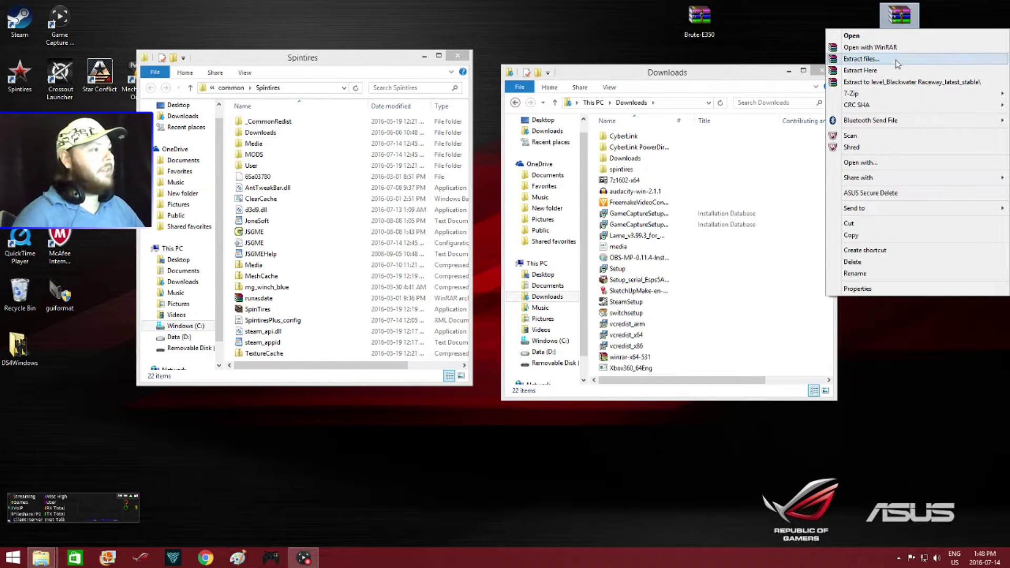
{"action": "left_click", "coordinate": [871, 71]}
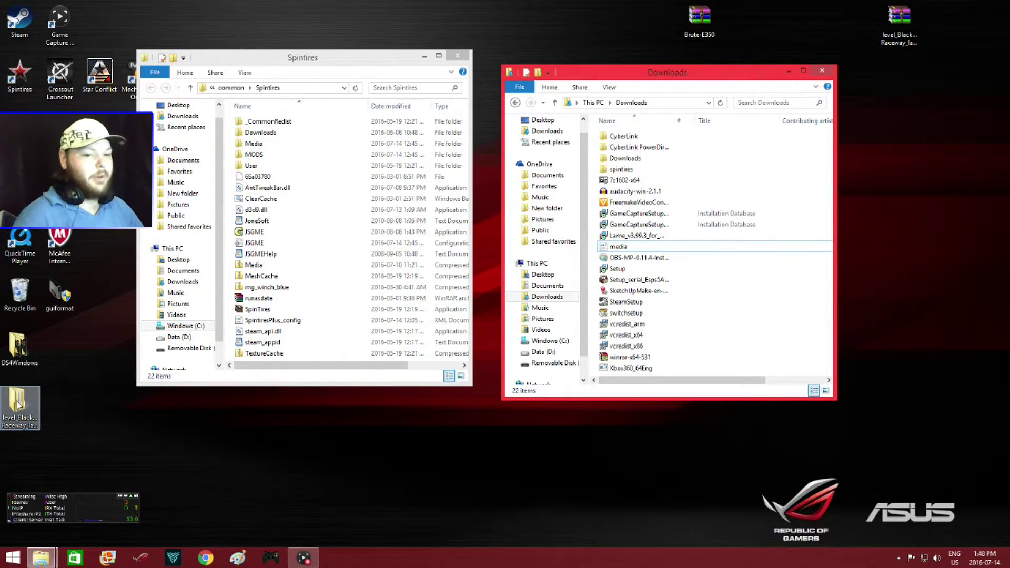
{"action": "left_click_drag", "start_coordinate": [19, 405], "coordinate": [467, 455]}
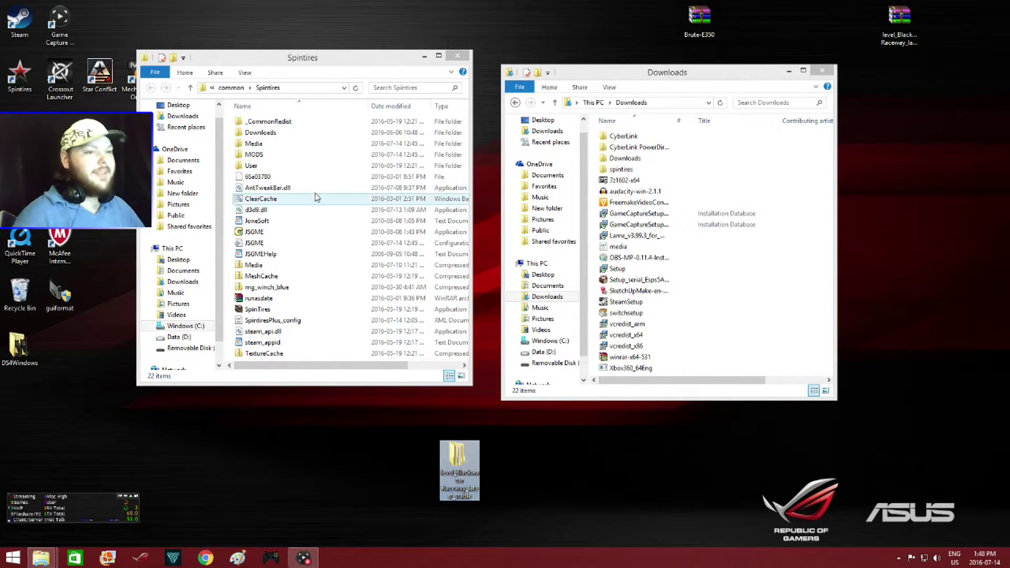
Step: Launch JSGME from the Spintires folder, allow it to make changes, and move its window clear of the extracted map folder
{"action": "double_click", "coordinate": [295, 233]}
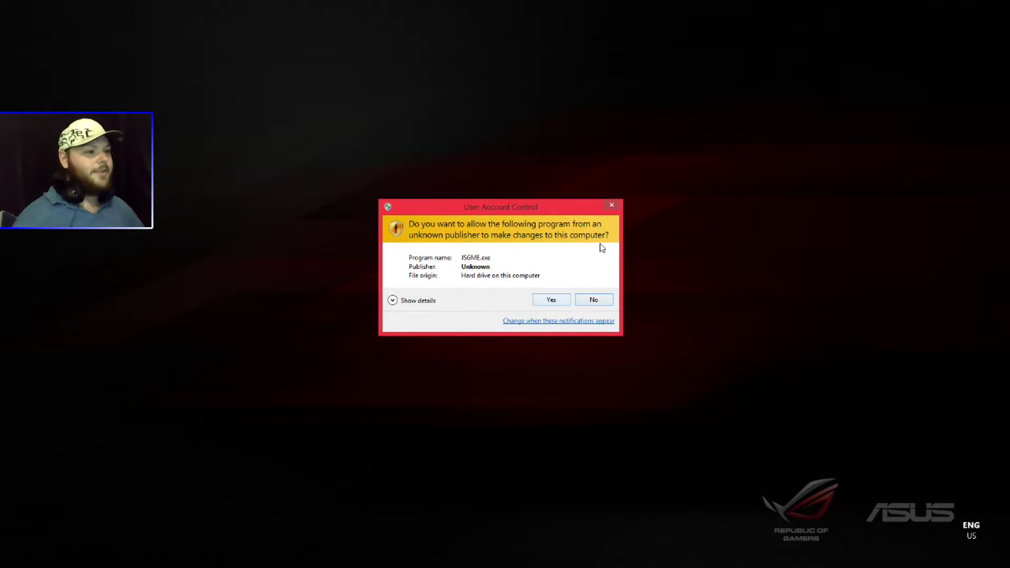
{"action": "left_click", "coordinate": [565, 303]}
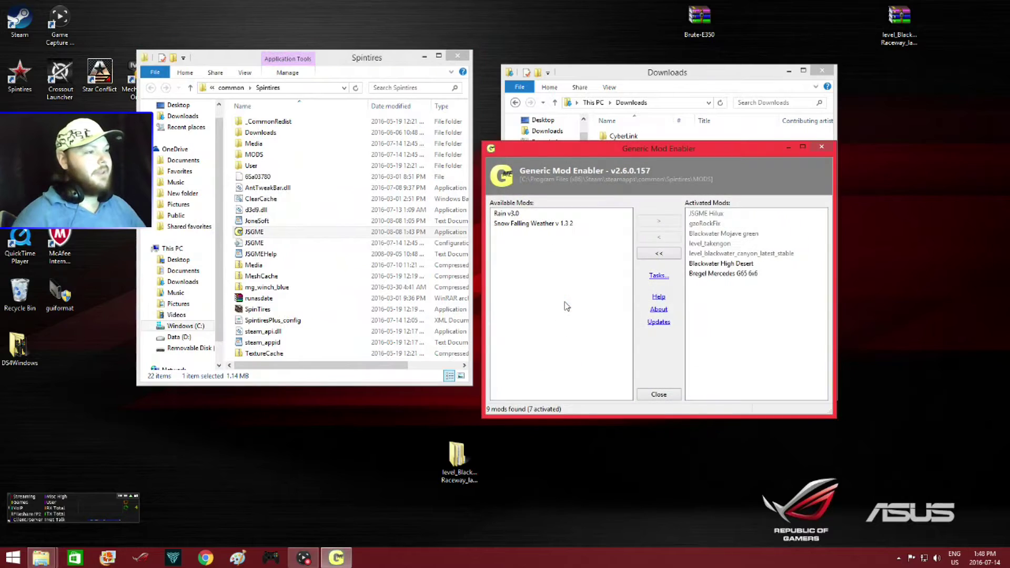
{"action": "left_click_drag", "start_coordinate": [642, 149], "coordinate": [456, 68]}
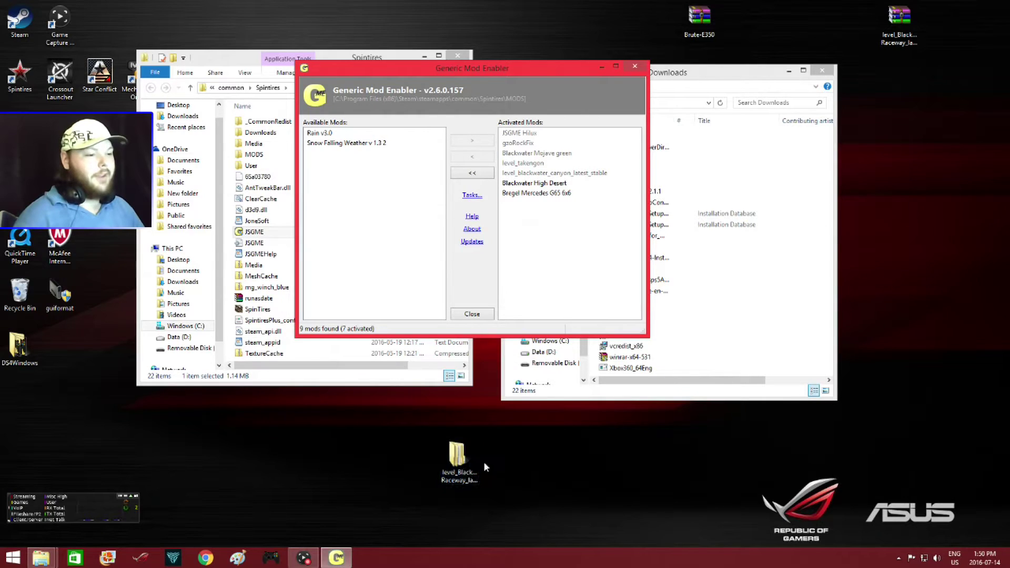
Step: Move the level_Blackwater Raceway folder that directly contains Media from the extracted map folder into JSGME's available mods, and close the folder
{"action": "left_click", "coordinate": [468, 467]}
{"action": "double_click", "coordinate": [468, 466]}
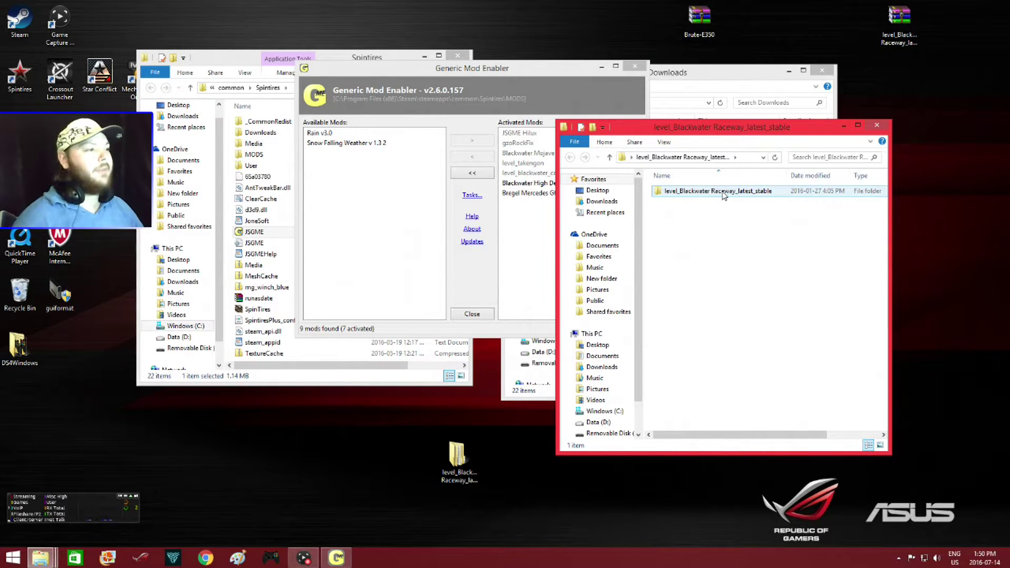
{"action": "double_click", "coordinate": [722, 192]}
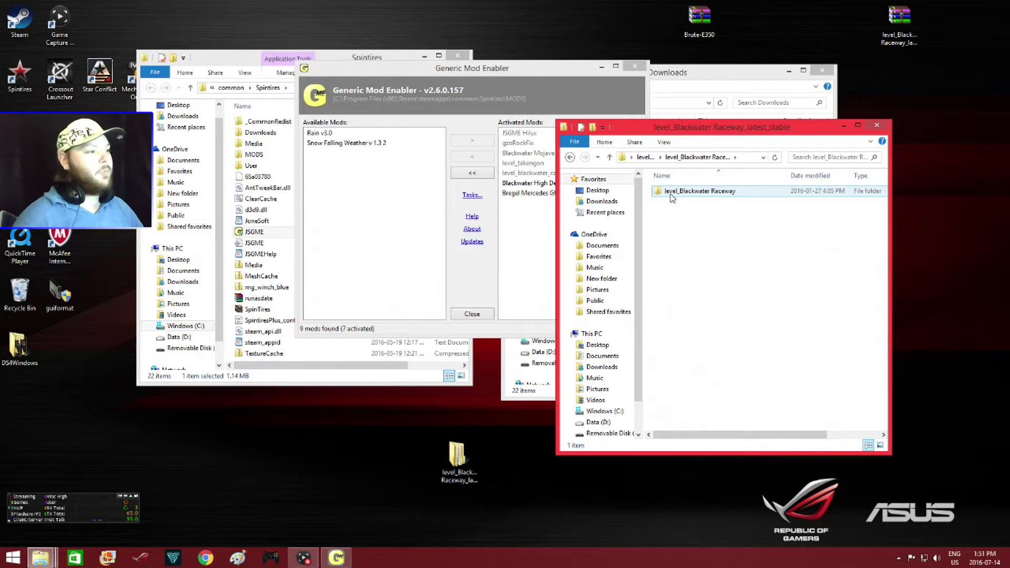
{"action": "double_click", "coordinate": [704, 192]}
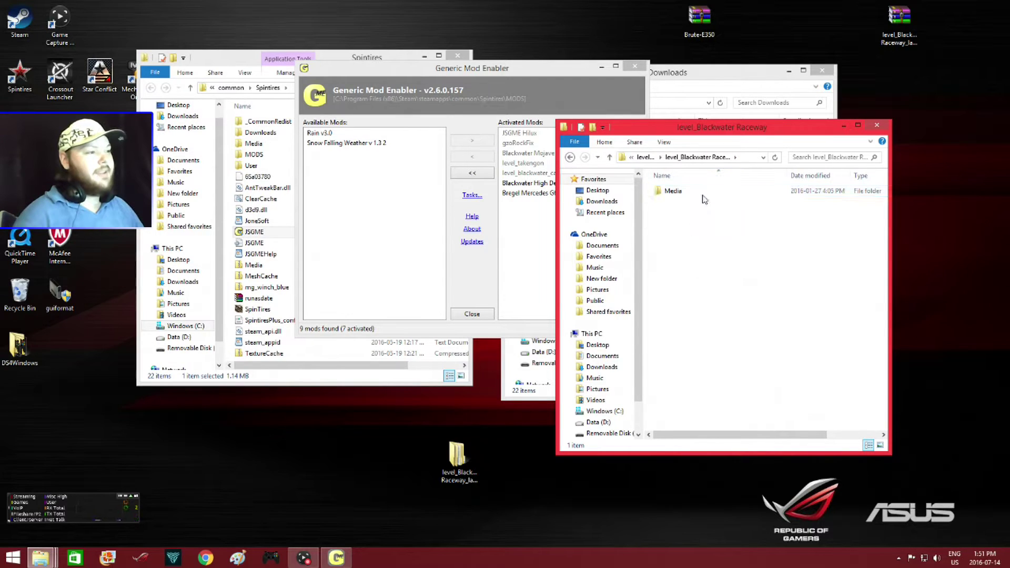
{"action": "left_click", "coordinate": [569, 157]}
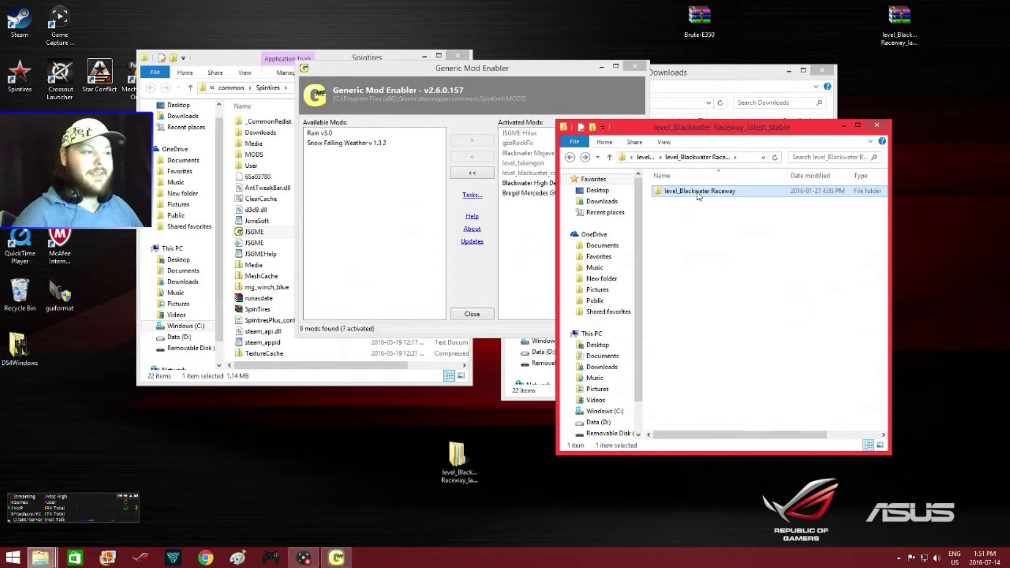
{"action": "left_click_drag", "start_coordinate": [698, 195], "coordinate": [388, 215]}
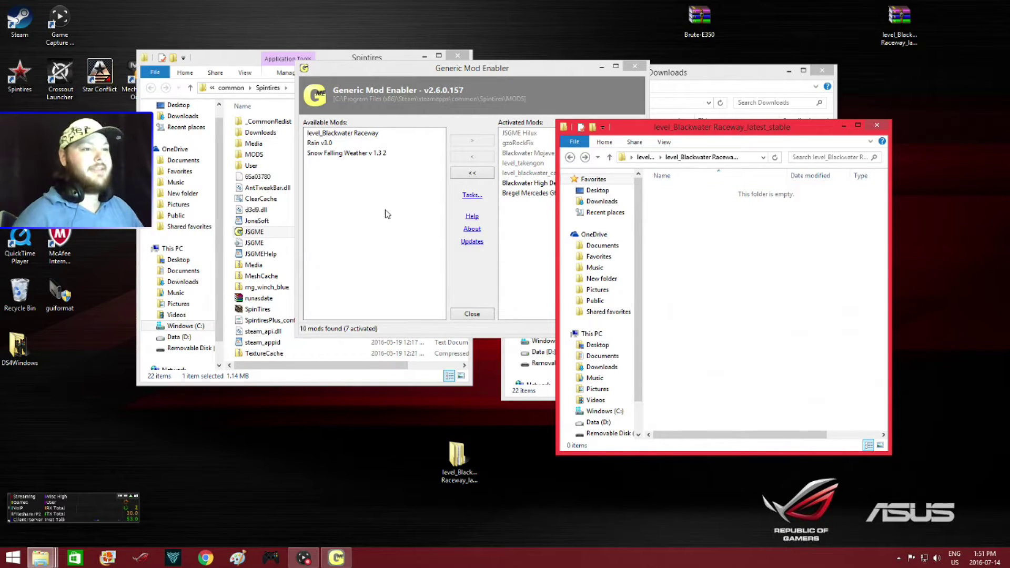
{"action": "left_click", "coordinate": [362, 136]}
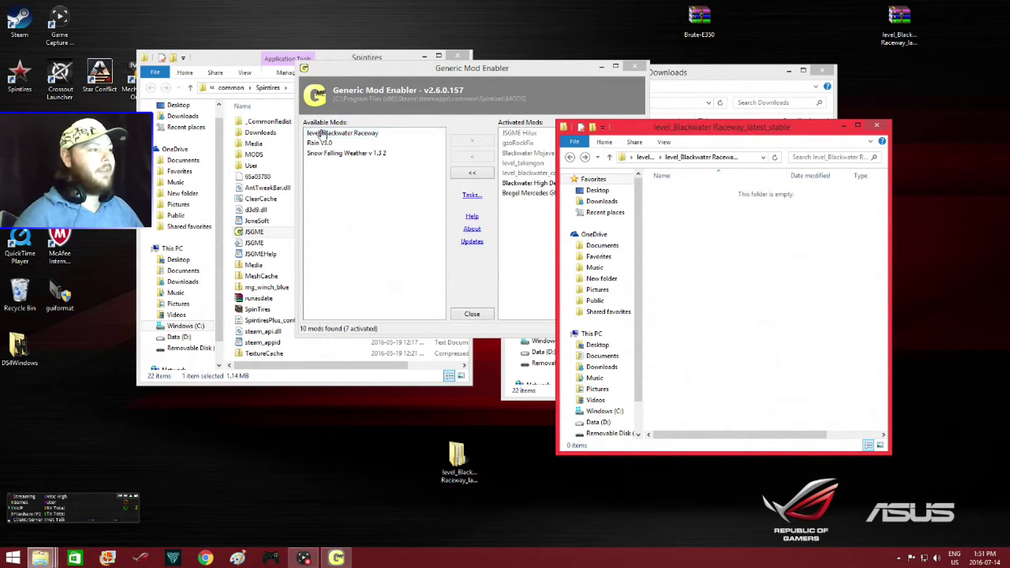
{"action": "left_click", "coordinate": [876, 127]}
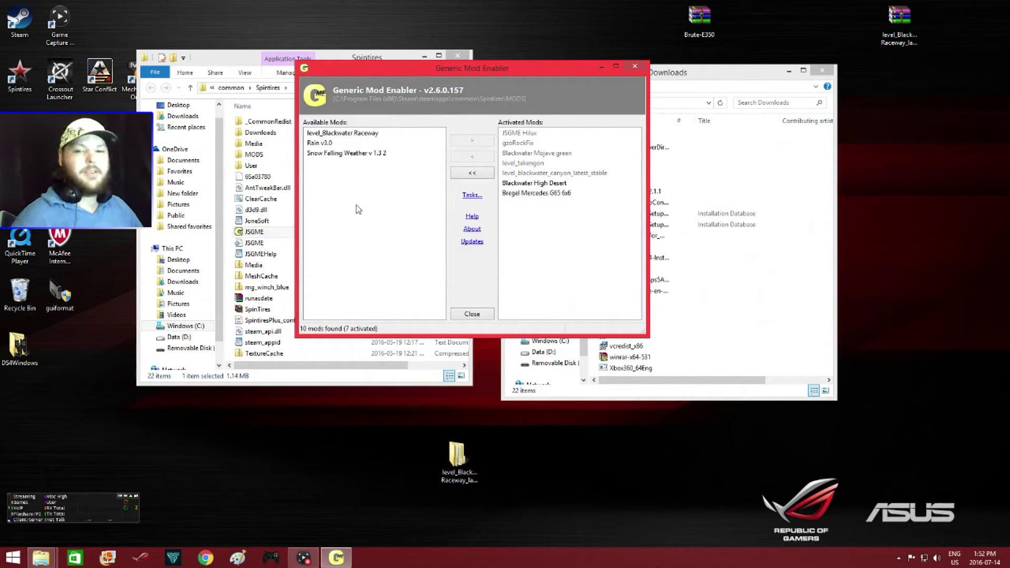
Step: Activate the level_Blackwater Raceway mod in JSGME and accept enabling it despite the folder overlap
{"action": "left_click", "coordinate": [336, 134]}
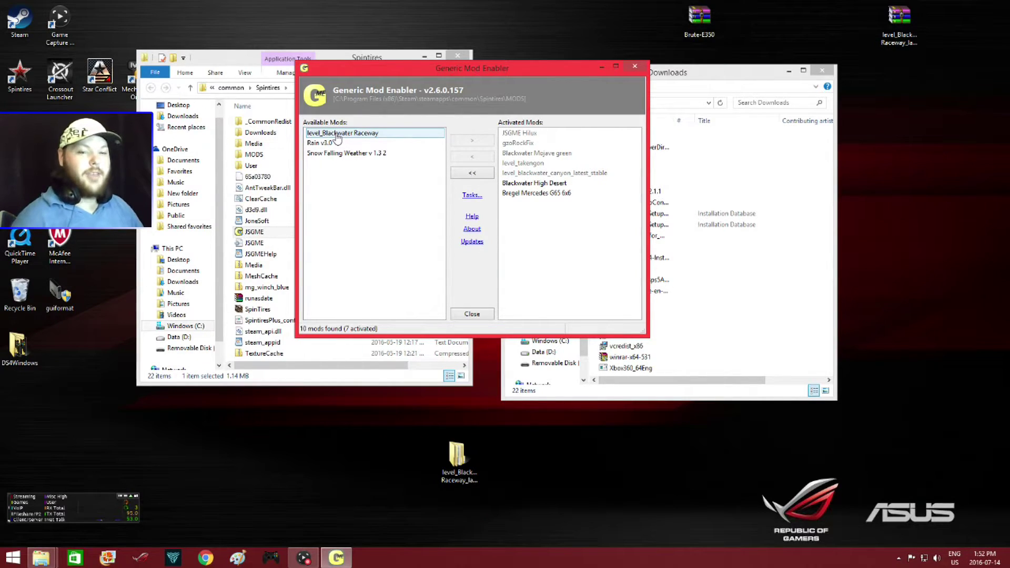
{"action": "left_click", "coordinate": [367, 136]}
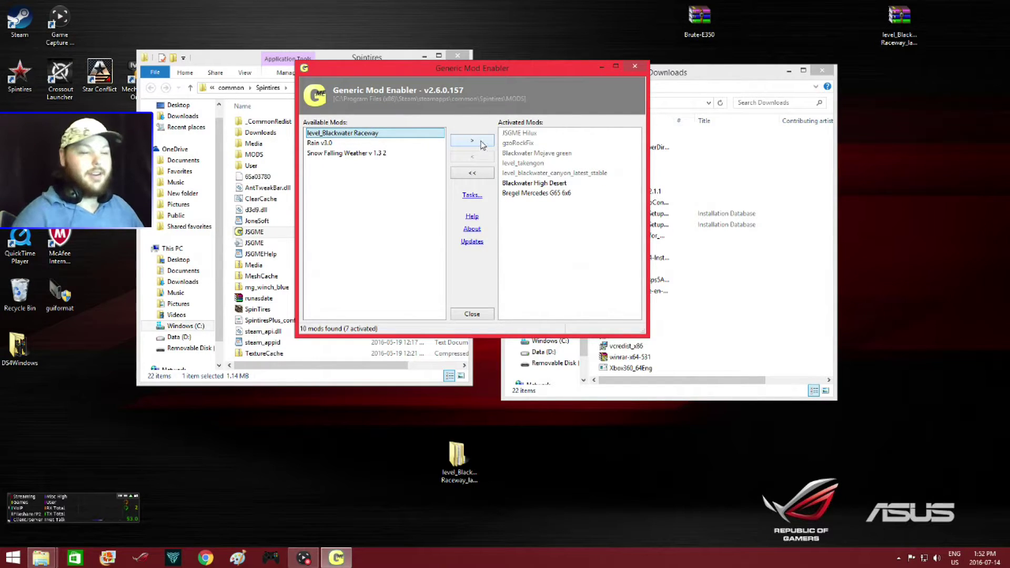
{"action": "left_click", "coordinate": [471, 141]}
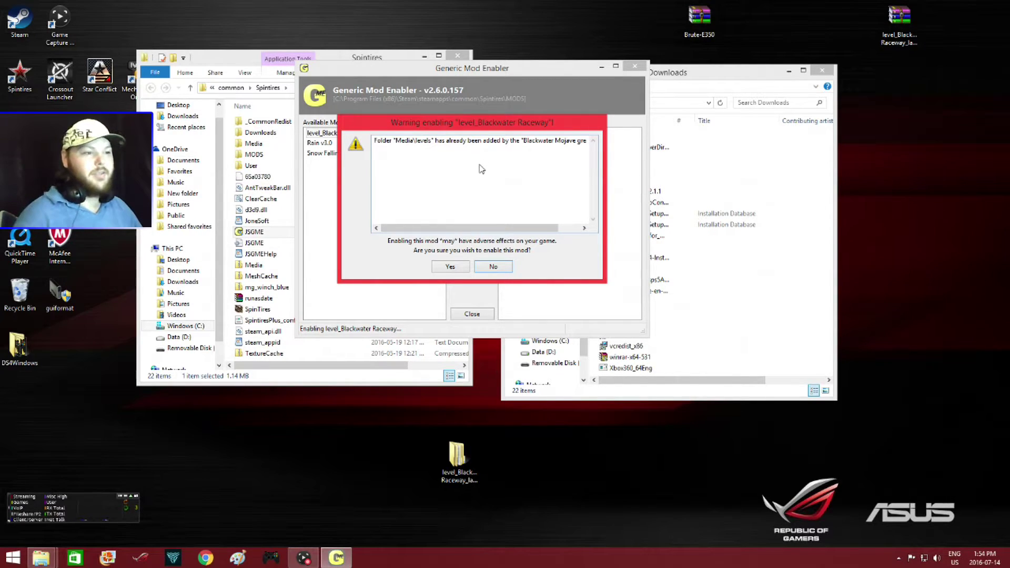
{"action": "left_click", "coordinate": [451, 267]}
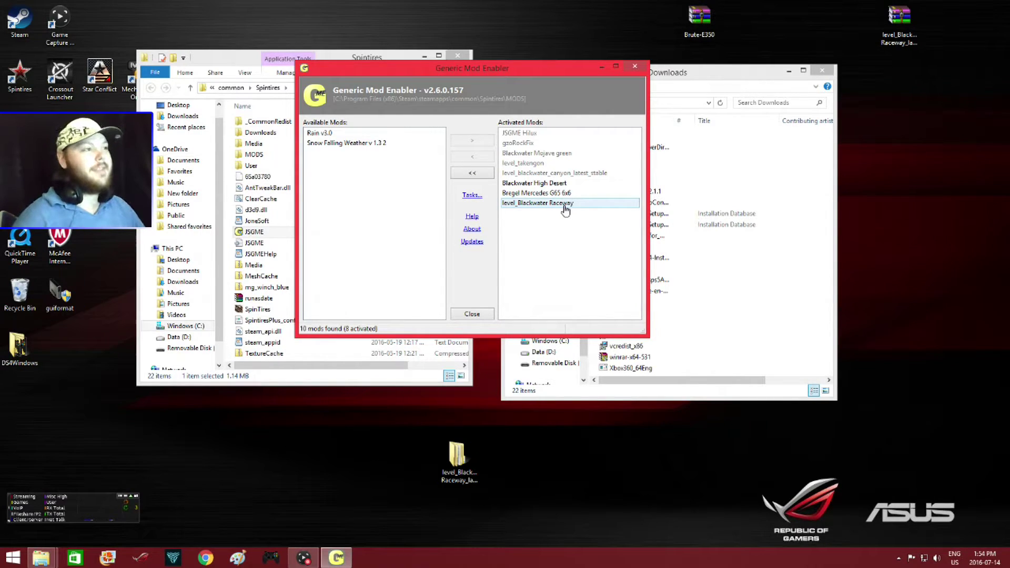
Step: Extract the Brute-E350 archive on the desktop and place the extracted folder beside the extracted map folder
{"action": "right_click", "coordinate": [698, 22]}
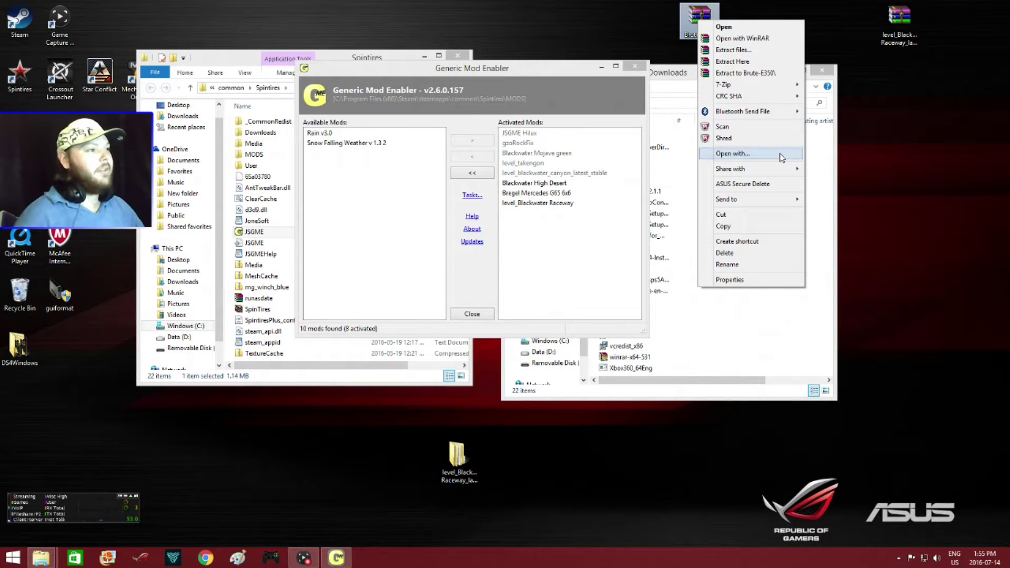
{"action": "left_click", "coordinate": [732, 61]}
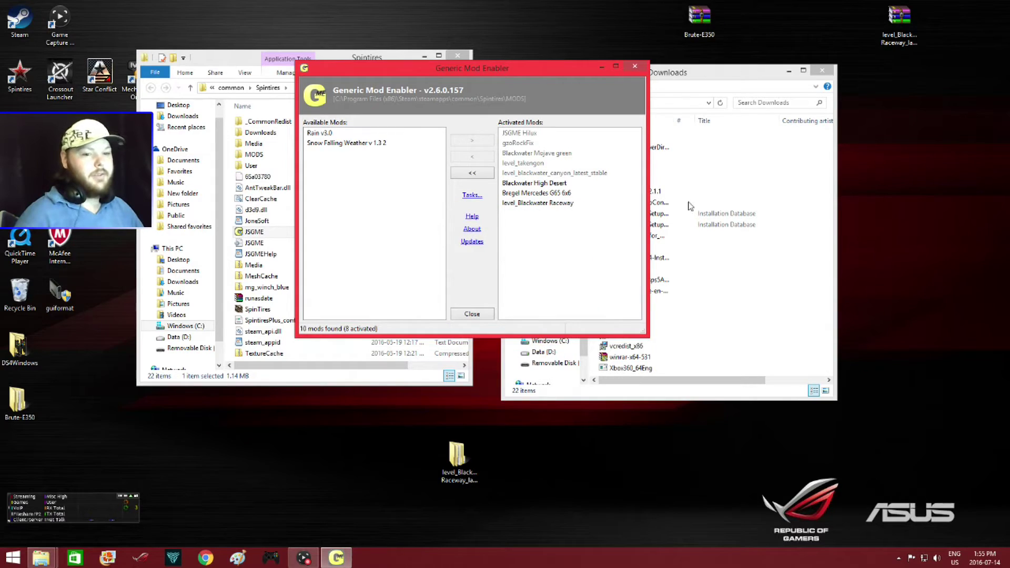
{"action": "left_click", "coordinate": [20, 403]}
{"action": "left_click_drag", "start_coordinate": [20, 403], "coordinate": [582, 459]}
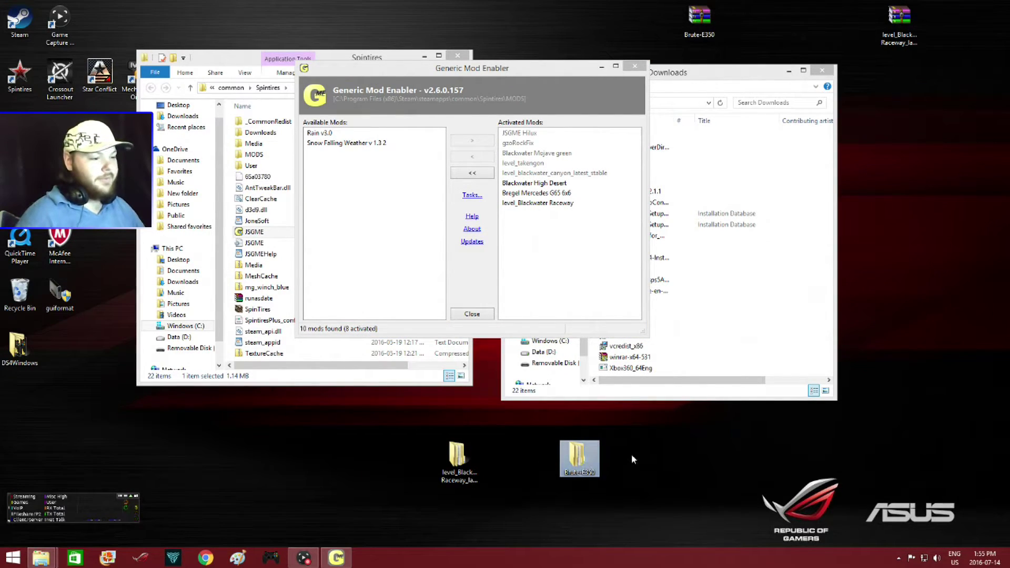
Step: Move the Brute-E350-v1.0 folder that directly contains Media from the extracted Brute-E350 folder into JSGME's available mods, and close the folder
{"action": "double_click", "coordinate": [581, 461]}
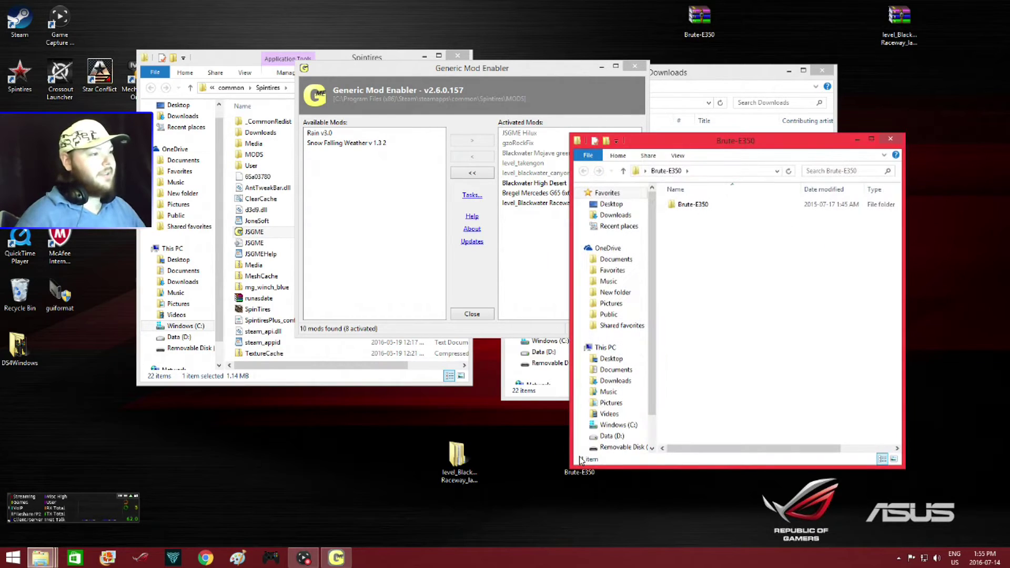
{"action": "double_click", "coordinate": [693, 205]}
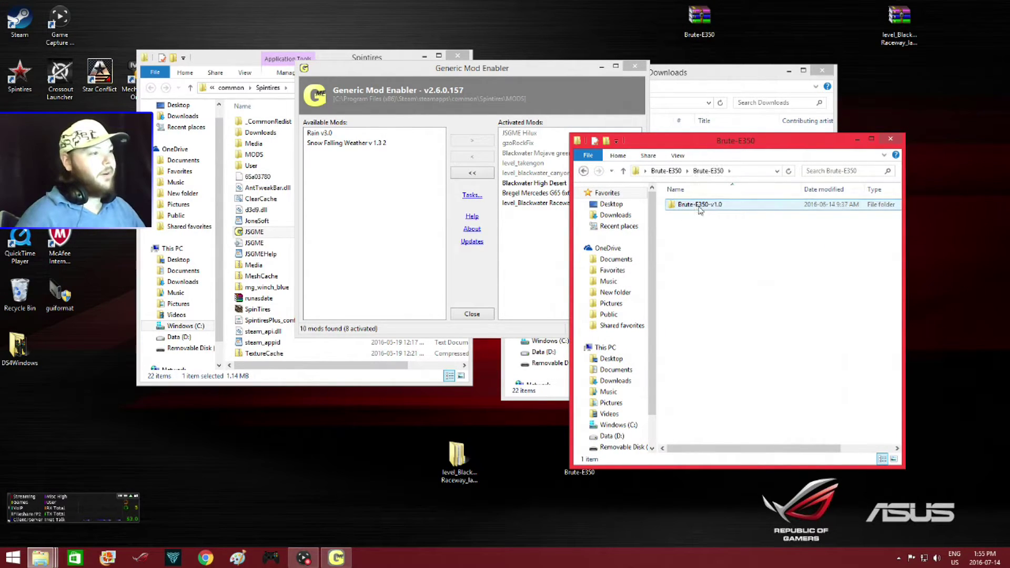
{"action": "left_click", "coordinate": [704, 209]}
{"action": "double_click", "coordinate": [704, 210]}
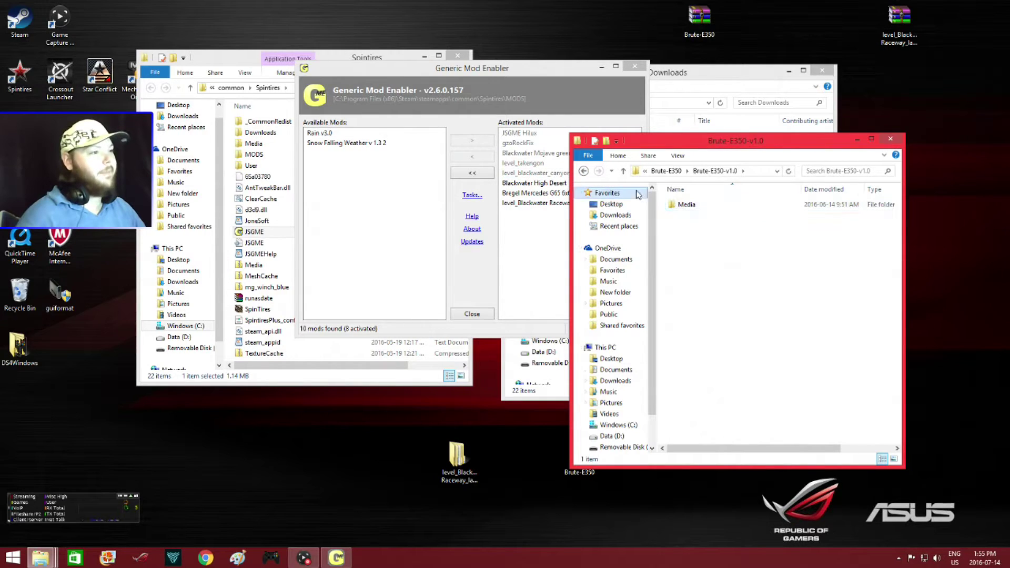
{"action": "left_click", "coordinate": [582, 171]}
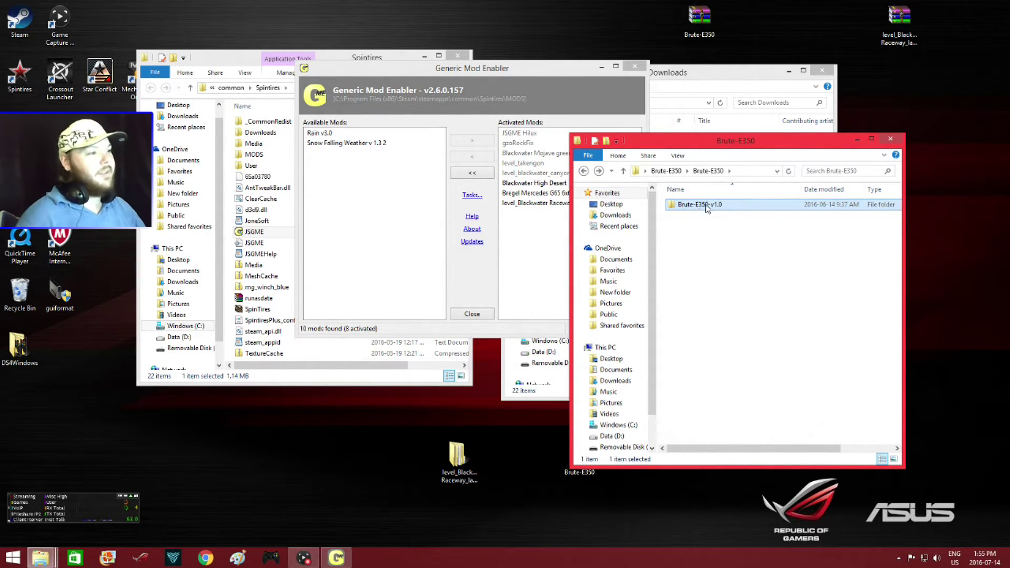
{"action": "left_click_drag", "start_coordinate": [704, 206], "coordinate": [339, 192]}
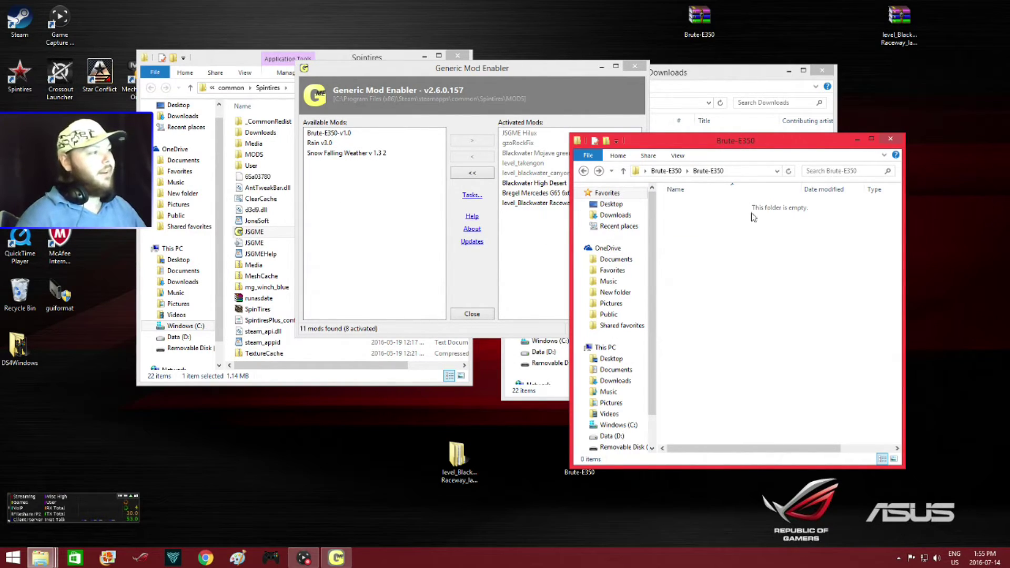
{"action": "left_click", "coordinate": [892, 140]}
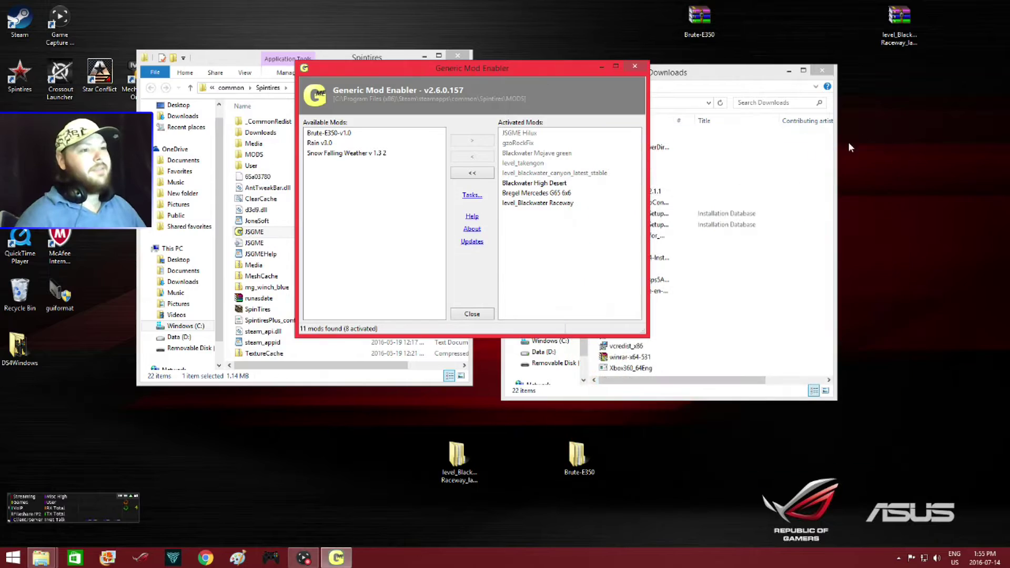
Step: Activate the Brute-E350-v1.0 mod despite the folder overlaps, and close JSGME and the Spintires folder
{"action": "left_click", "coordinate": [332, 135]}
{"action": "left_click", "coordinate": [331, 135]}
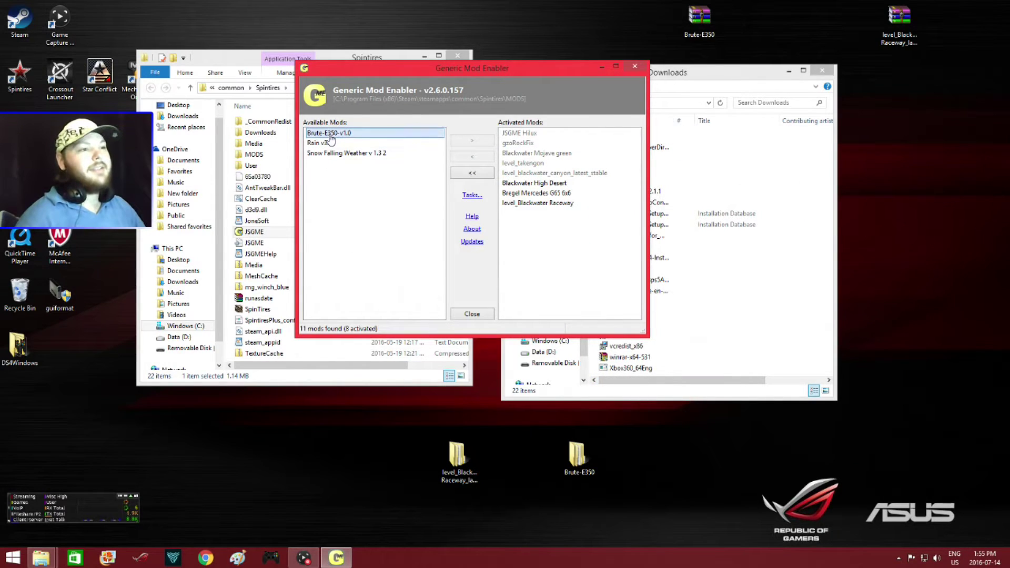
{"action": "left_click", "coordinate": [472, 140]}
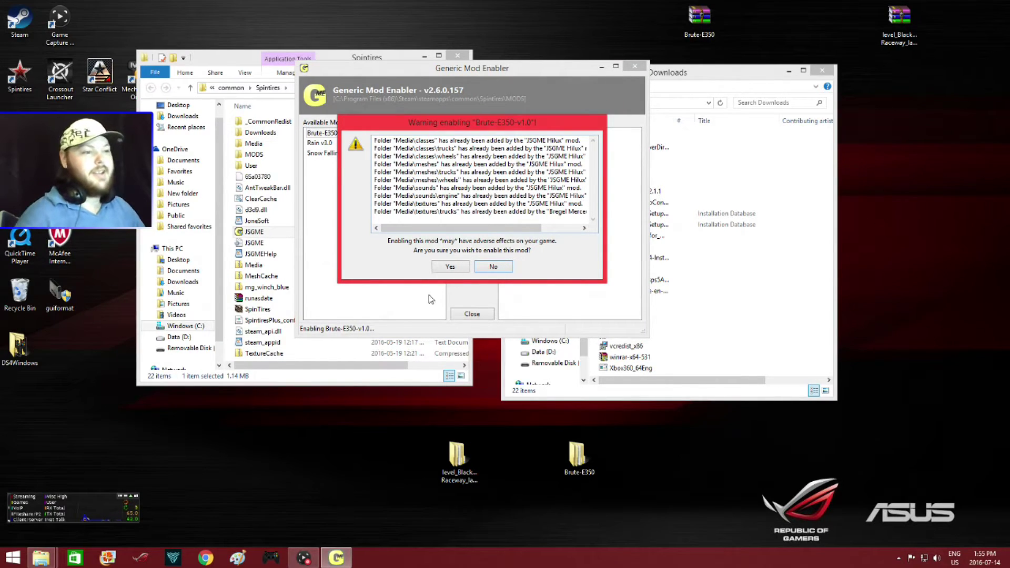
{"action": "left_click", "coordinate": [450, 267]}
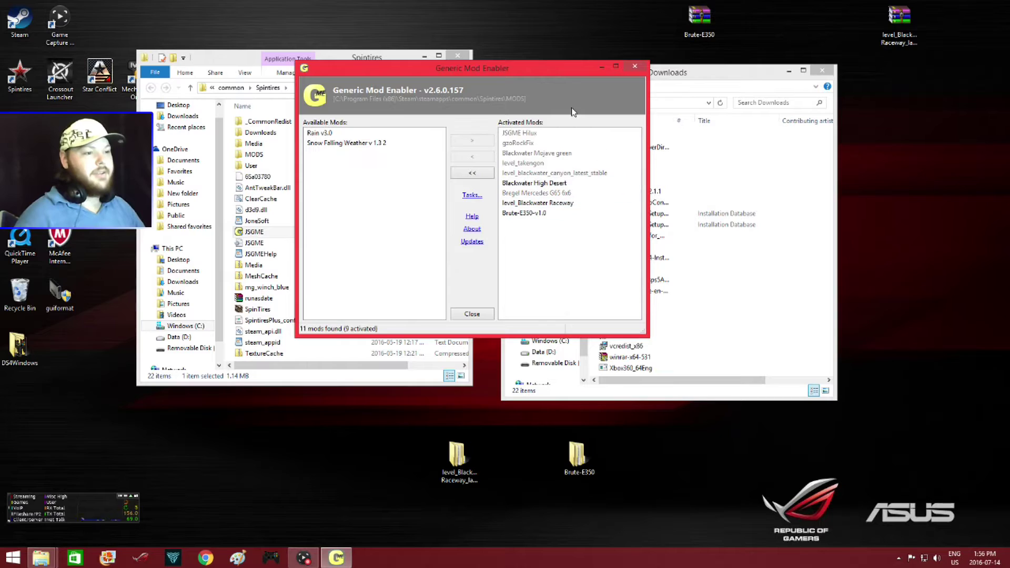
{"action": "left_click", "coordinate": [471, 314]}
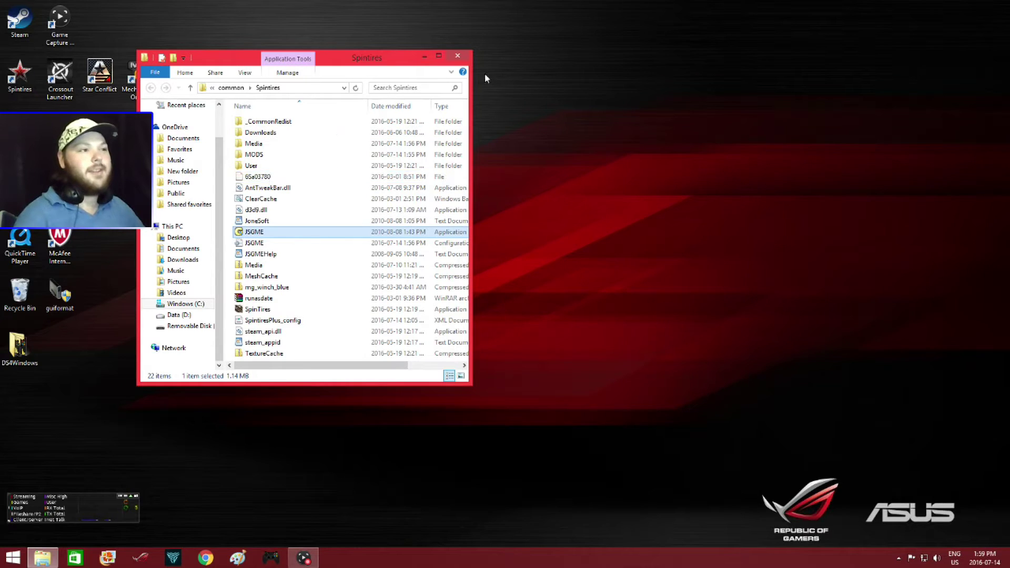
{"action": "left_click", "coordinate": [456, 56]}
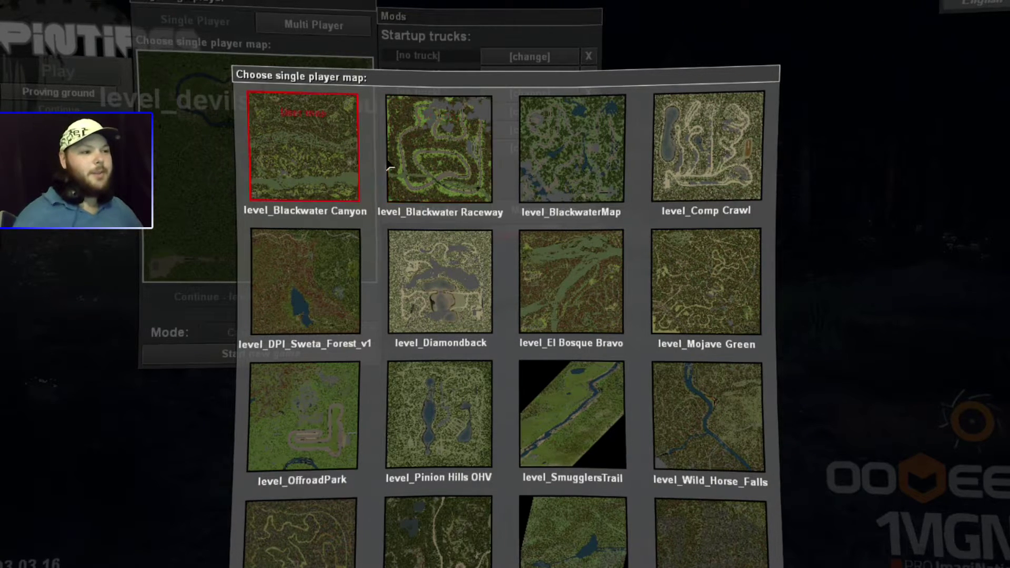
Step: In Spintires, choose the level_Blackwater Raceway single player map and replace the Type A-469 startup truck with Brute-E350
{"action": "left_click", "coordinate": [435, 158]}
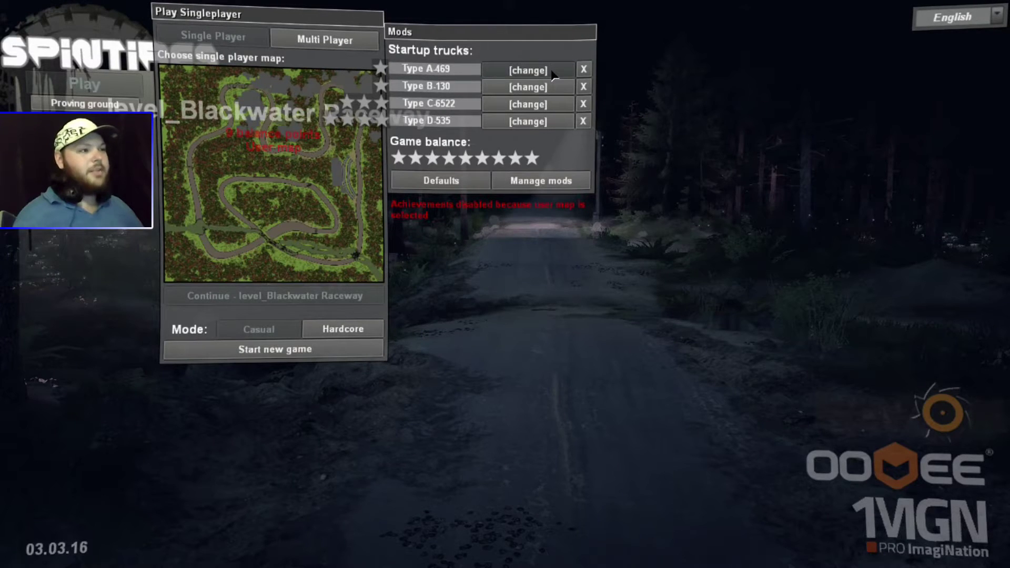
{"action": "left_click", "coordinate": [553, 72]}
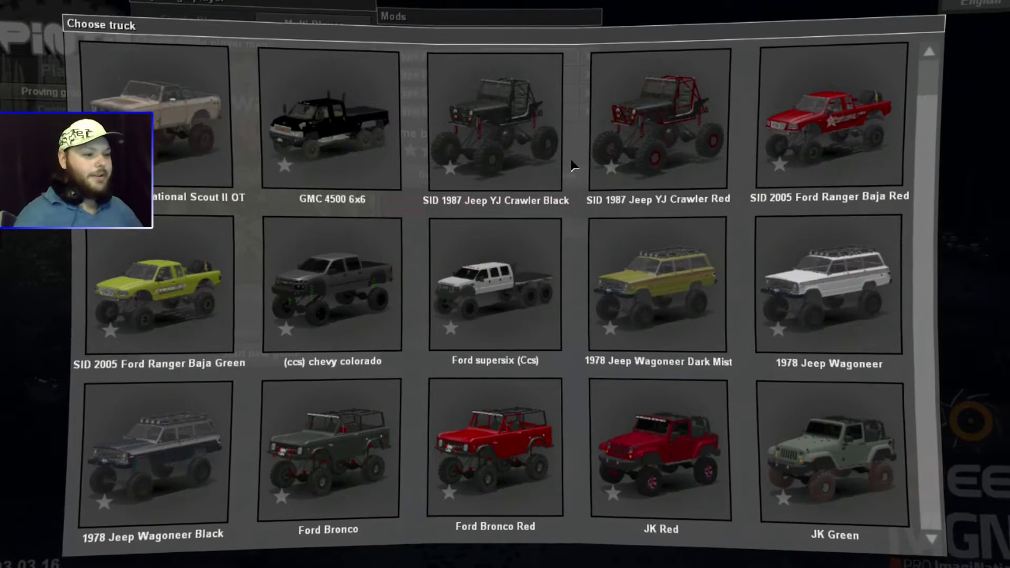
{"action": "scroll", "coordinate": [573, 166], "scroll_direction": "down", "scroll_amount": 3}
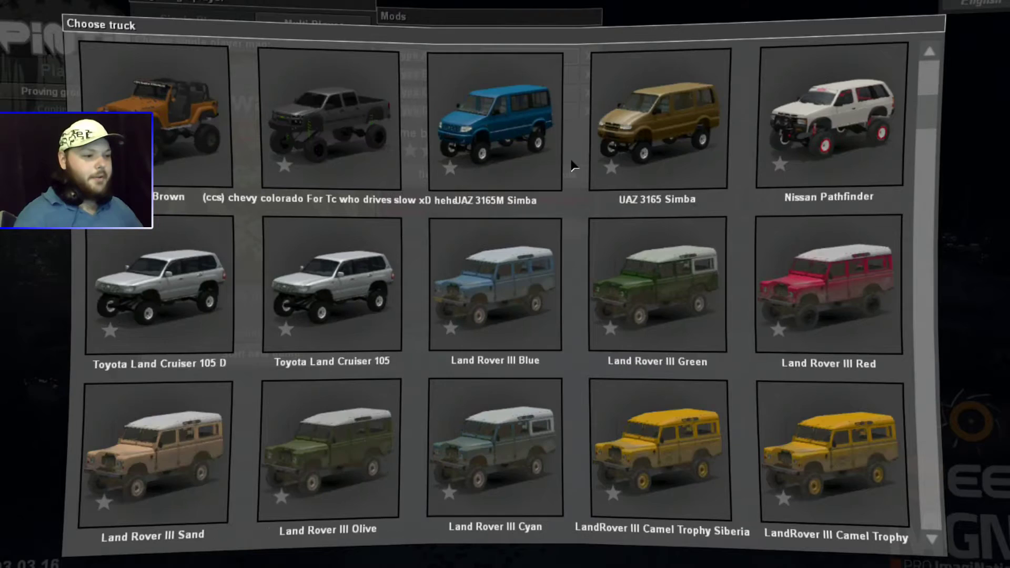
{"action": "scroll", "coordinate": [573, 166], "scroll_direction": "down", "scroll_amount": 1}
{"action": "scroll", "coordinate": [573, 167], "scroll_direction": "down", "scroll_amount": 2}
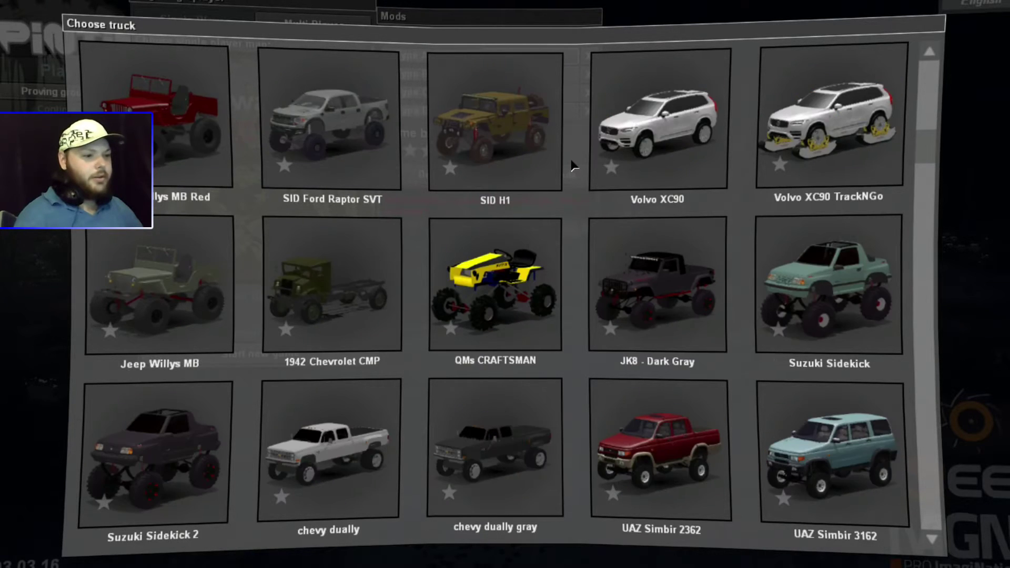
{"action": "scroll", "coordinate": [574, 166], "scroll_direction": "down", "scroll_amount": 3}
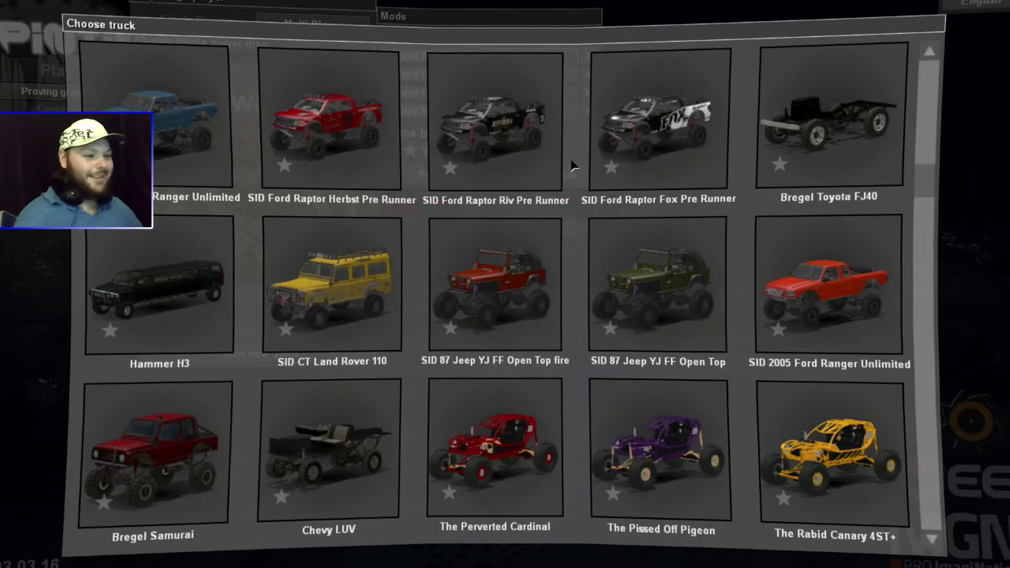
{"action": "scroll", "coordinate": [573, 166], "scroll_direction": "down", "scroll_amount": 4}
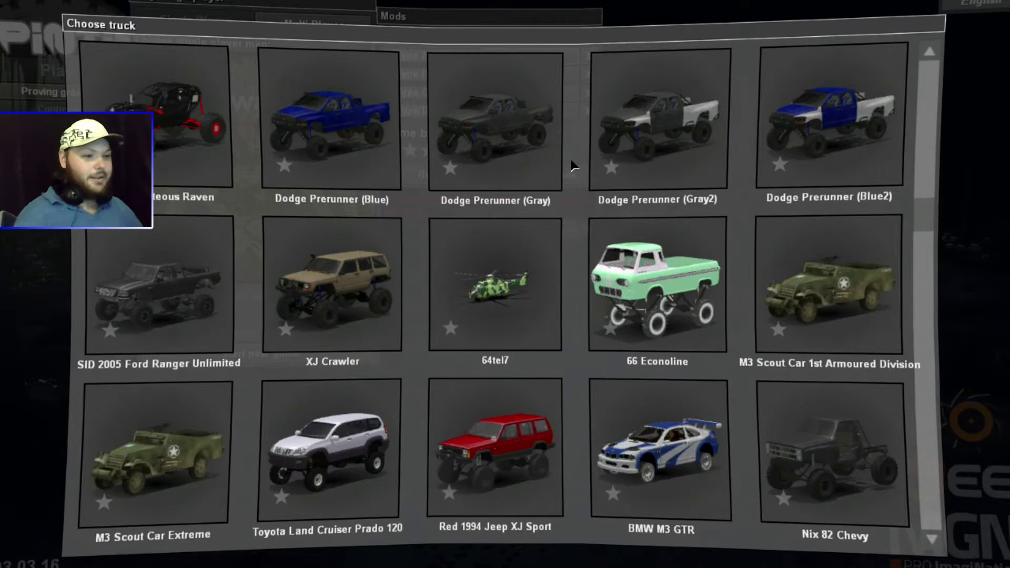
{"action": "scroll", "coordinate": [574, 167], "scroll_direction": "down", "scroll_amount": 2}
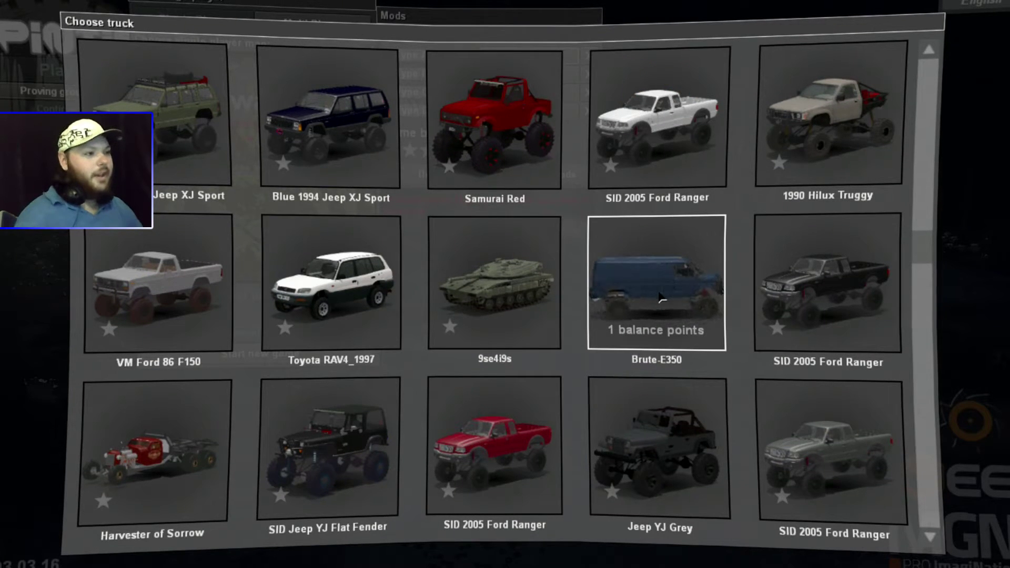
{"action": "left_click", "coordinate": [661, 300]}
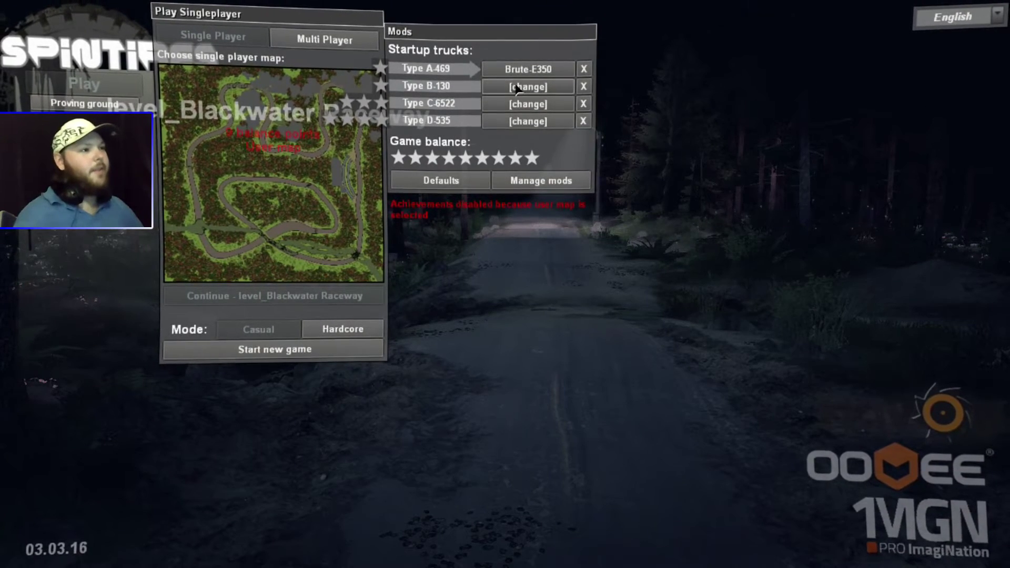
Step: Replace the Type B-130 startup truck with uaz and start a new single player game on level_Blackwater Raceway
{"action": "left_click", "coordinate": [538, 103]}
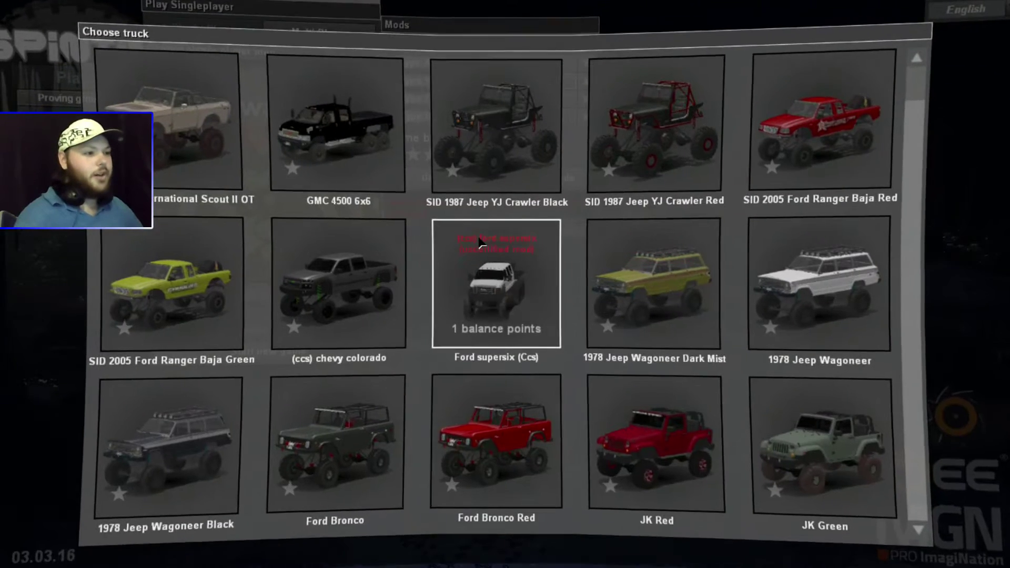
{"action": "scroll", "coordinate": [568, 242], "scroll_direction": "down", "scroll_amount": 1}
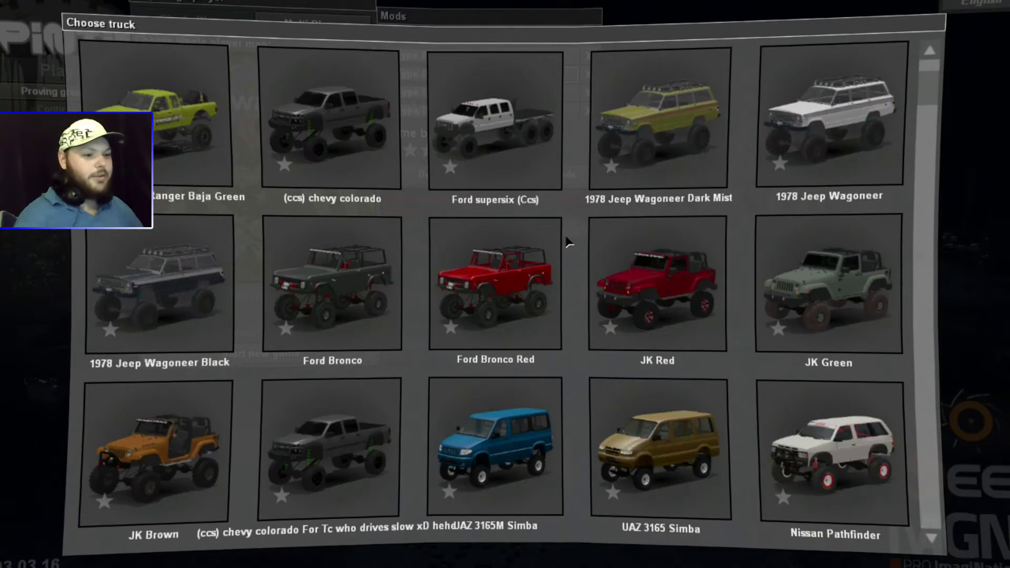
{"action": "scroll", "coordinate": [568, 242], "scroll_direction": "down", "scroll_amount": 6}
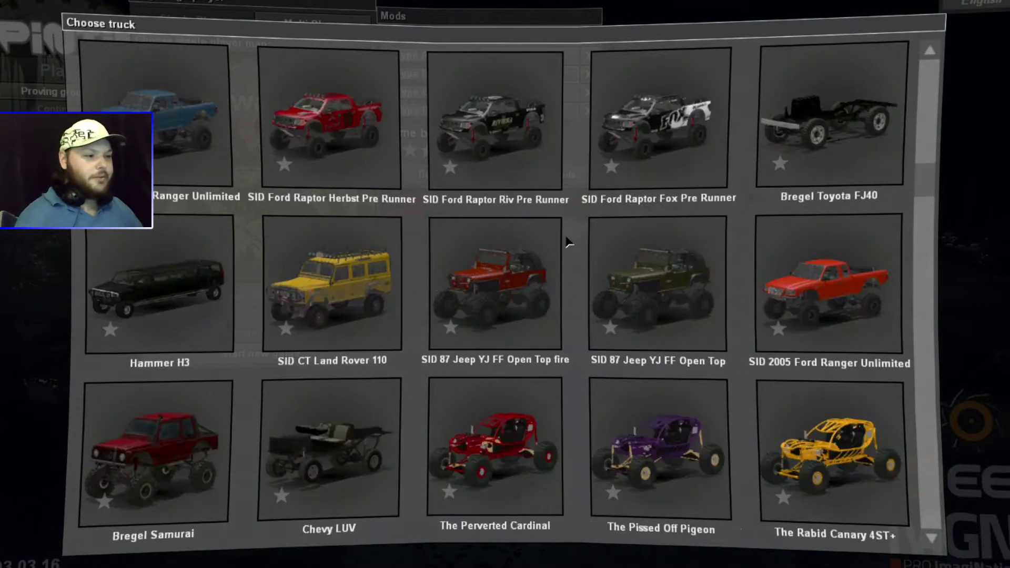
{"action": "scroll", "coordinate": [568, 242], "scroll_direction": "down", "scroll_amount": 8}
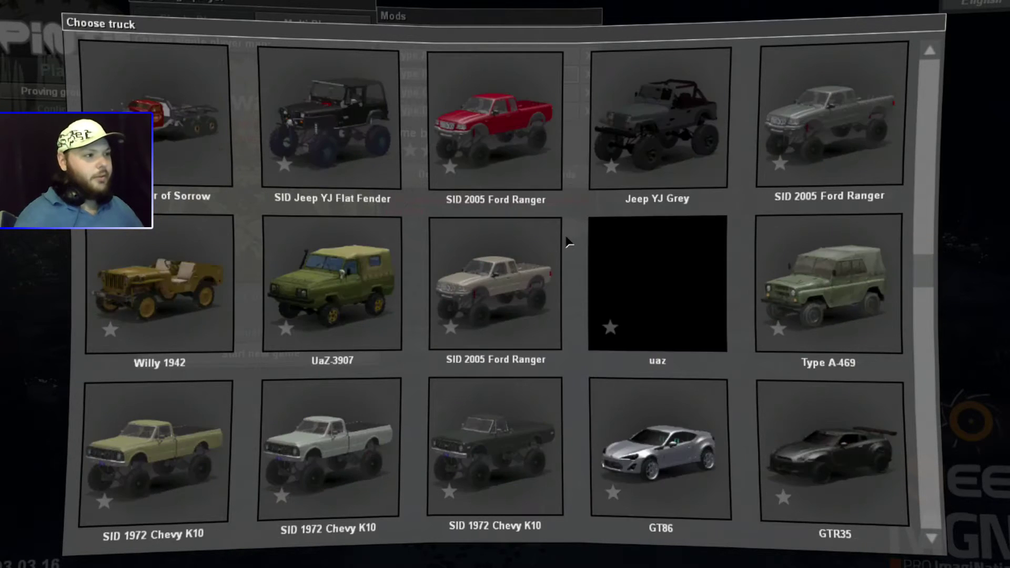
{"action": "scroll", "coordinate": [569, 242], "scroll_direction": "down", "scroll_amount": 1}
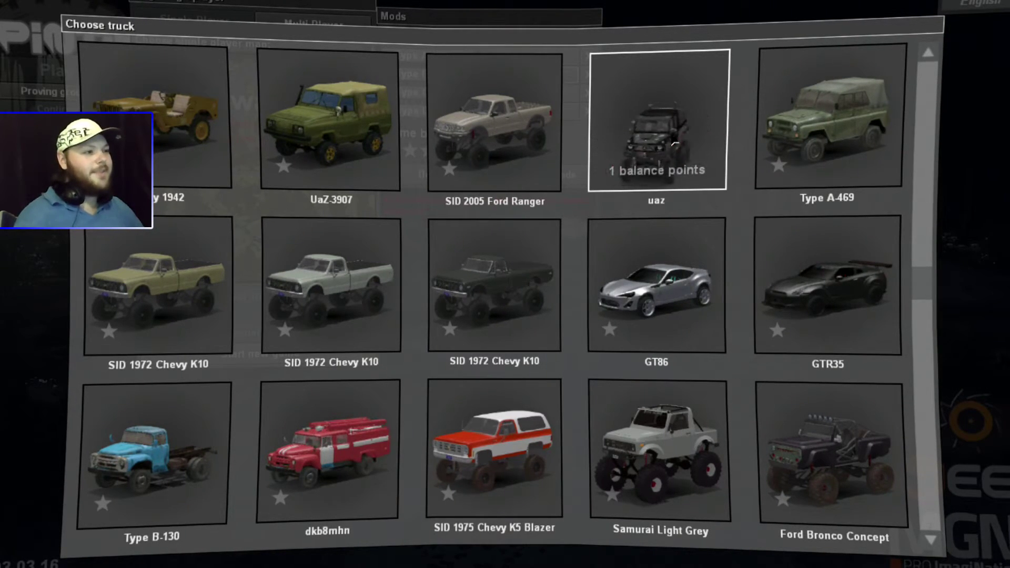
{"action": "left_click", "coordinate": [674, 140]}
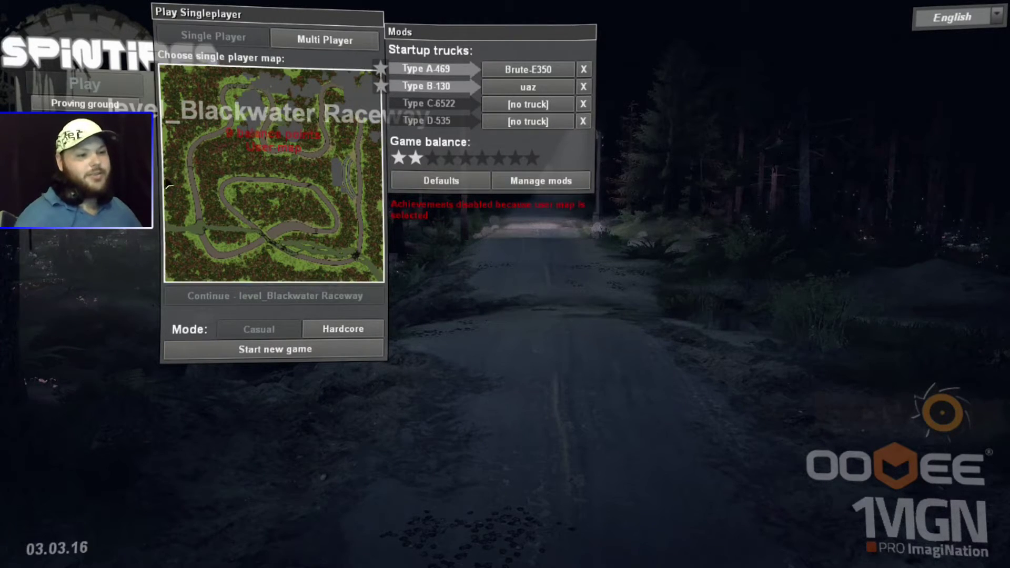
{"action": "left_click", "coordinate": [278, 353]}
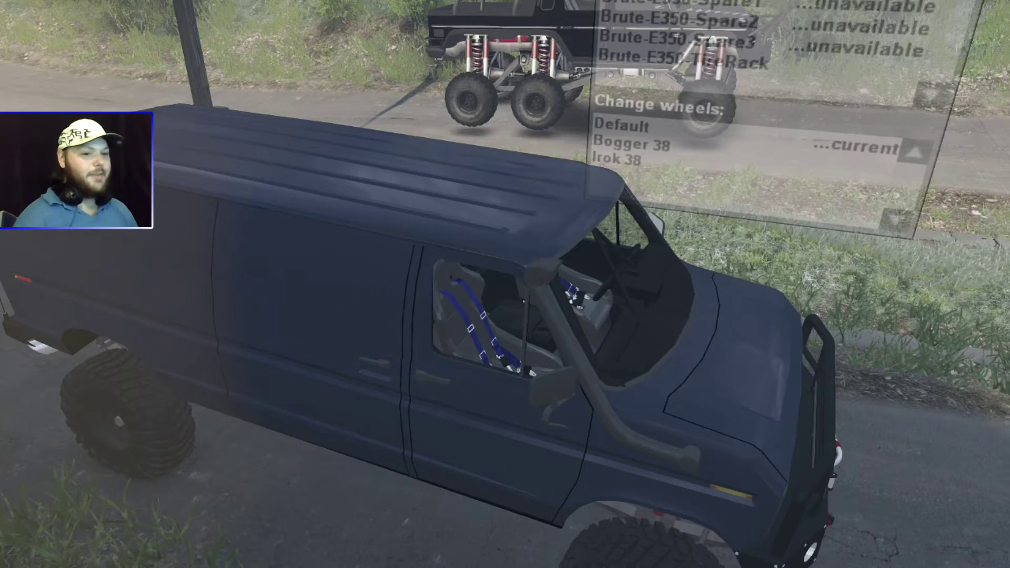
Step: Try out the Brute-E350-RoofRack addon on the van in the garage, remove it again and leave the garage
{"action": "key", "text": "Escape"}
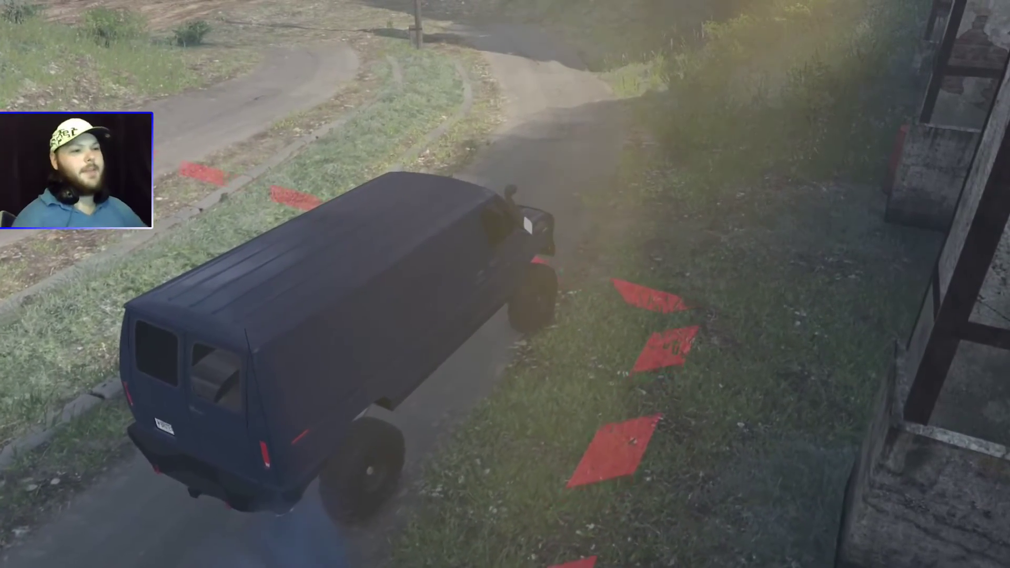
{"action": "key", "text": "Escape"}
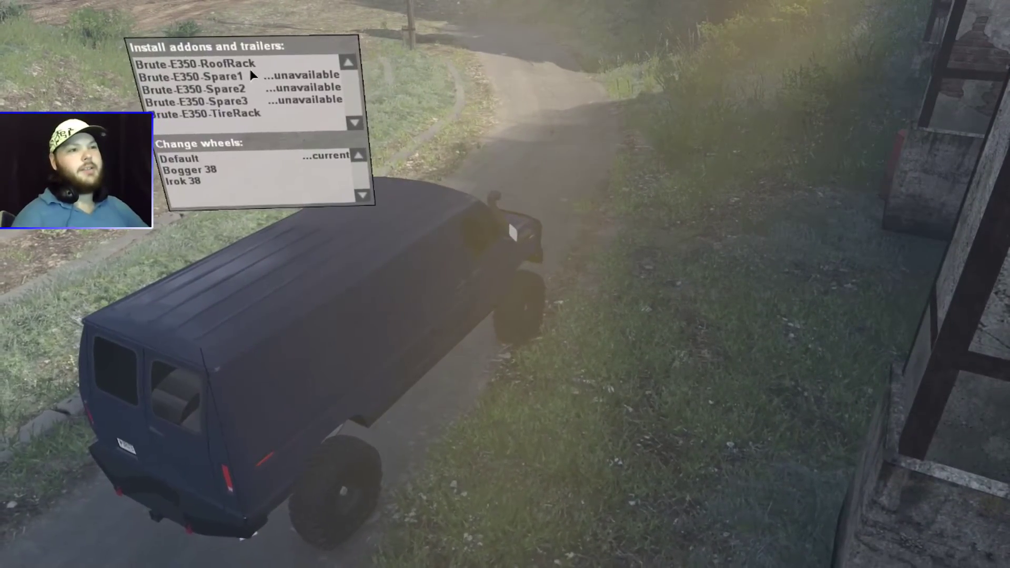
{"action": "left_click", "coordinate": [221, 64]}
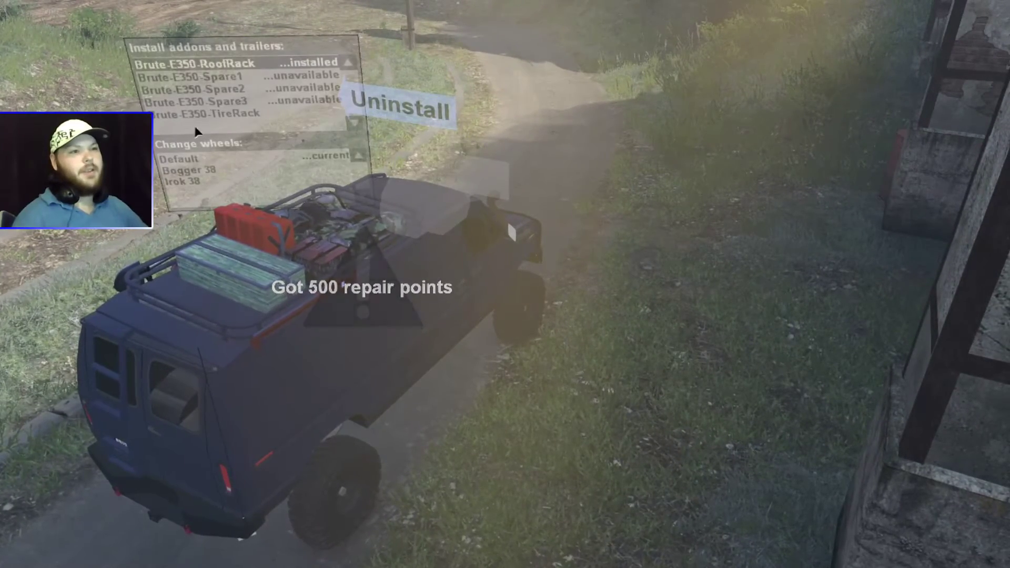
{"action": "left_click", "coordinate": [199, 122]}
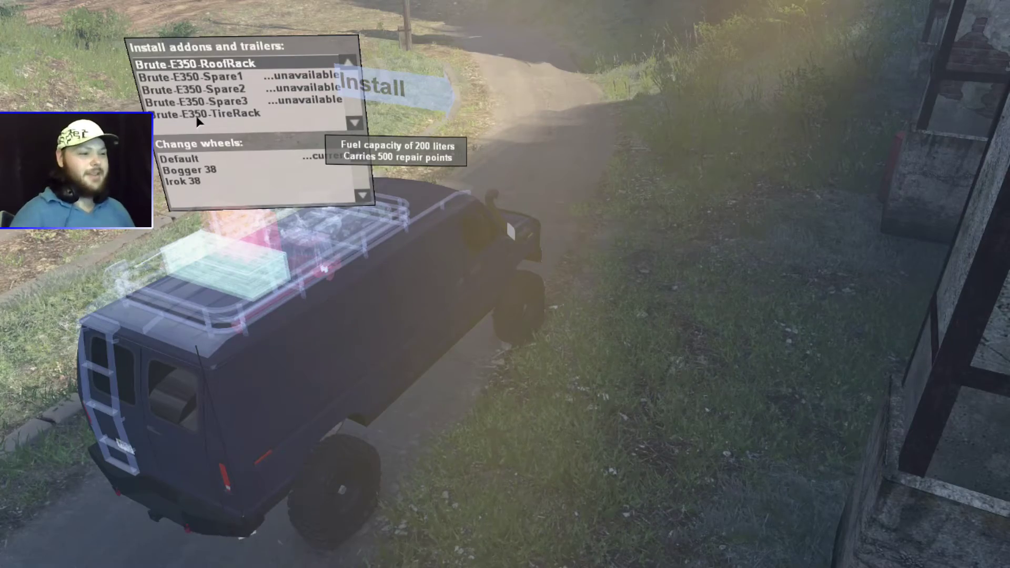
{"action": "key", "text": "Escape"}
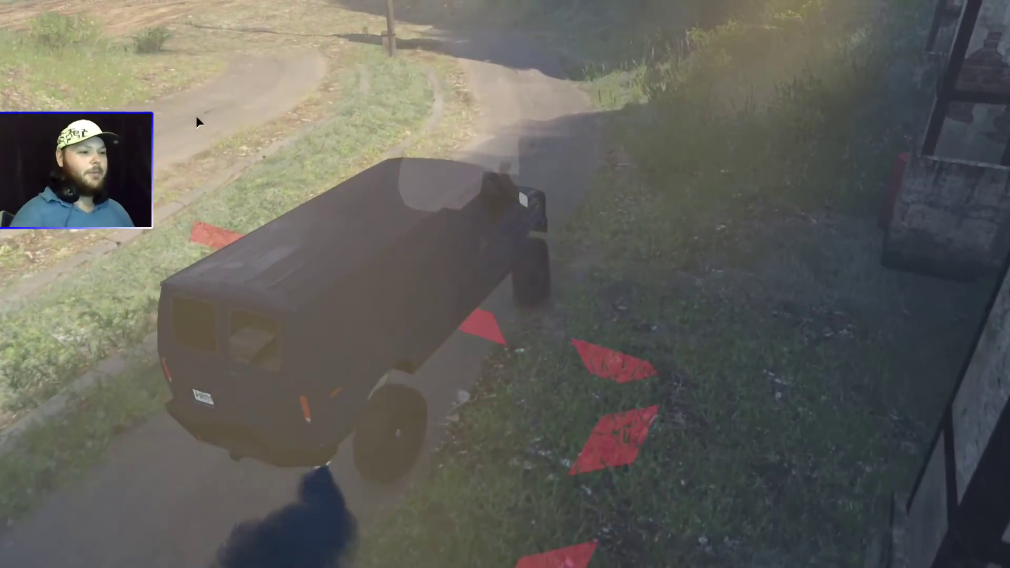
Step: Drive the Brute-E350 van away from the garage and along the muddy dirt road past the parked trailer truck
{"action": "key", "text": "w"}
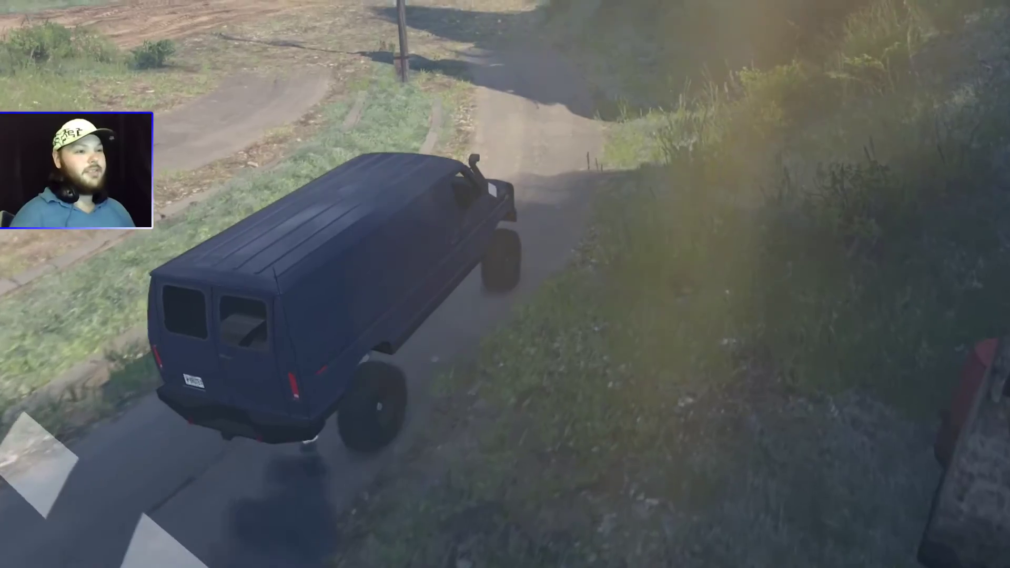
{"action": "key", "text": "w"}
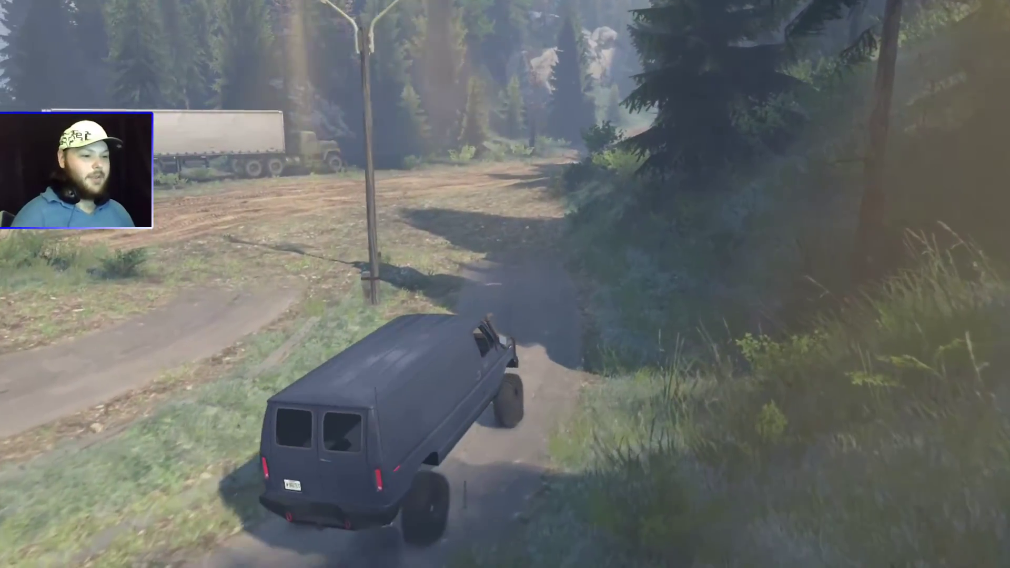
{"action": "key", "text": "w"}
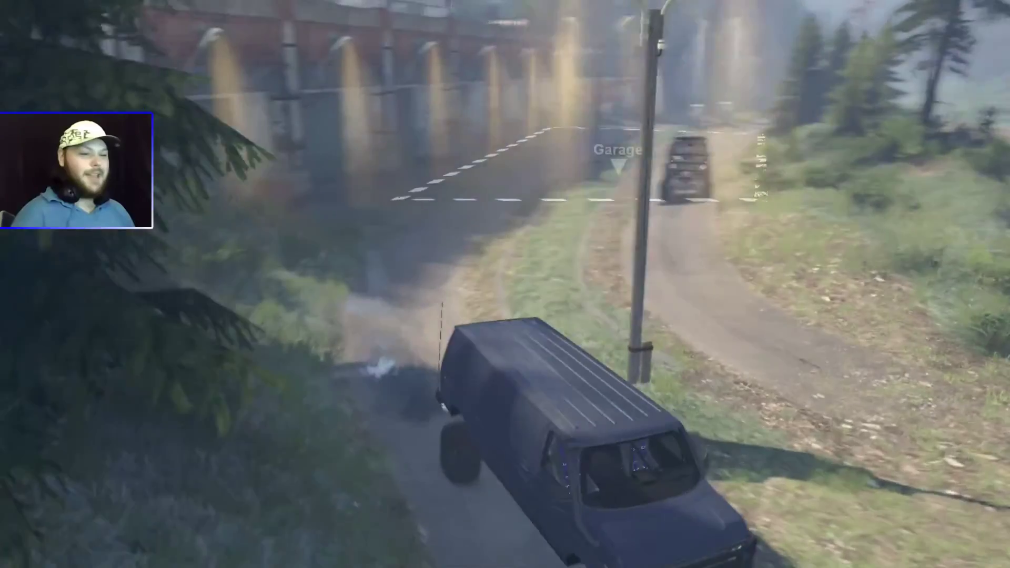
{"action": "key", "text": "w"}
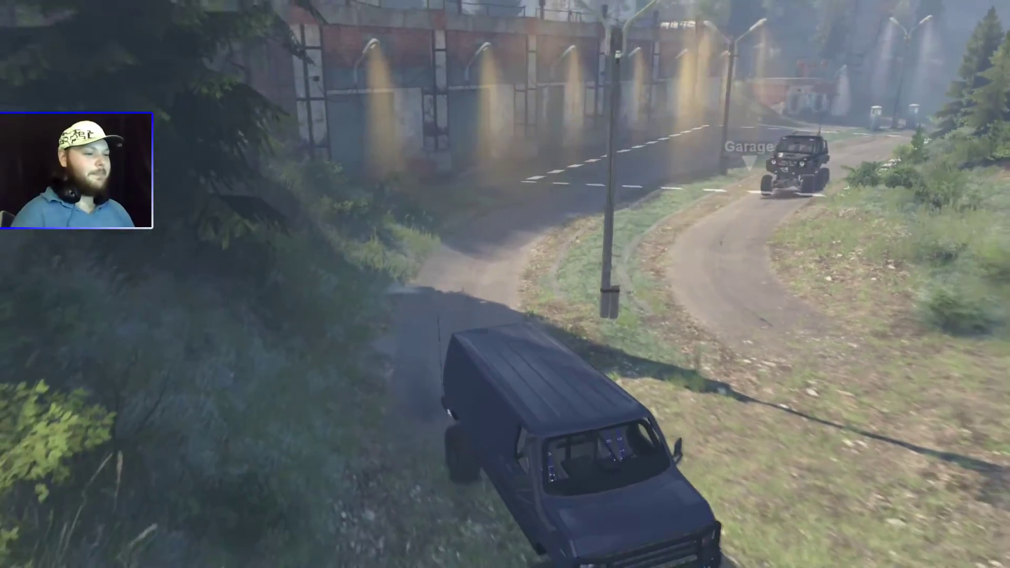
{"action": "key", "text": "w"}
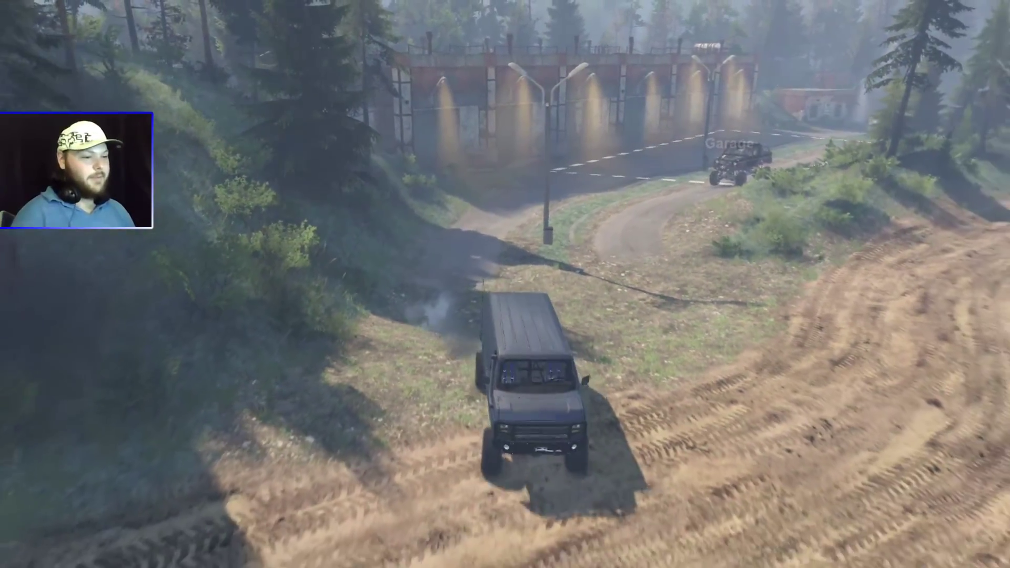
{"action": "key", "text": "w"}
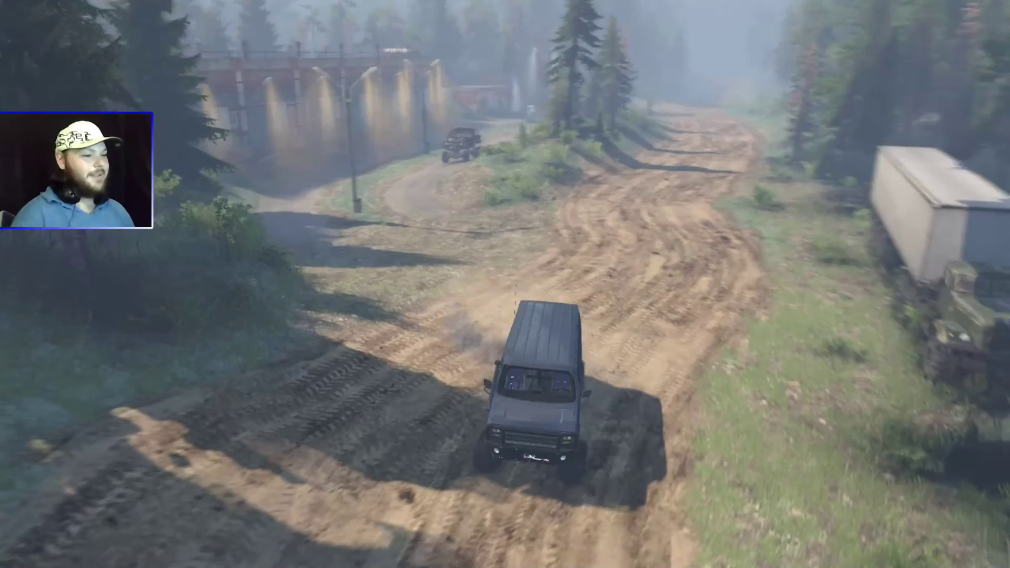
{"action": "key", "text": "w"}
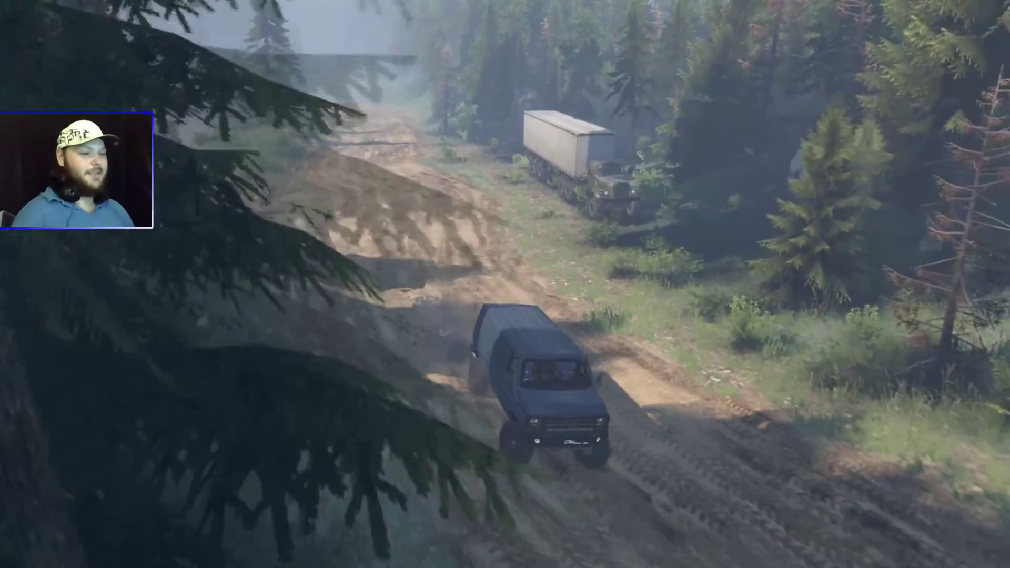
{"action": "key", "text": "w"}
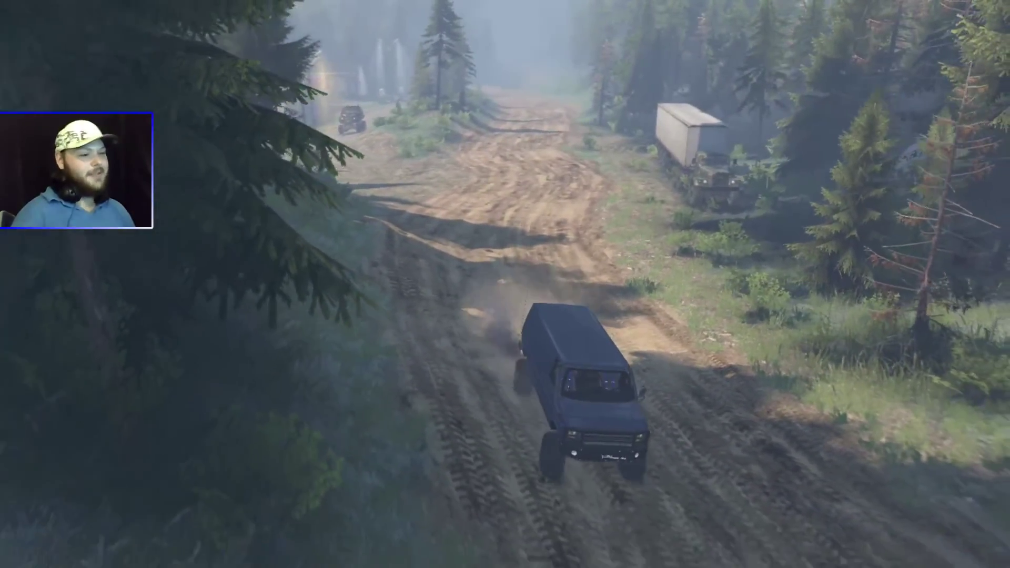
{"action": "key", "text": "w"}
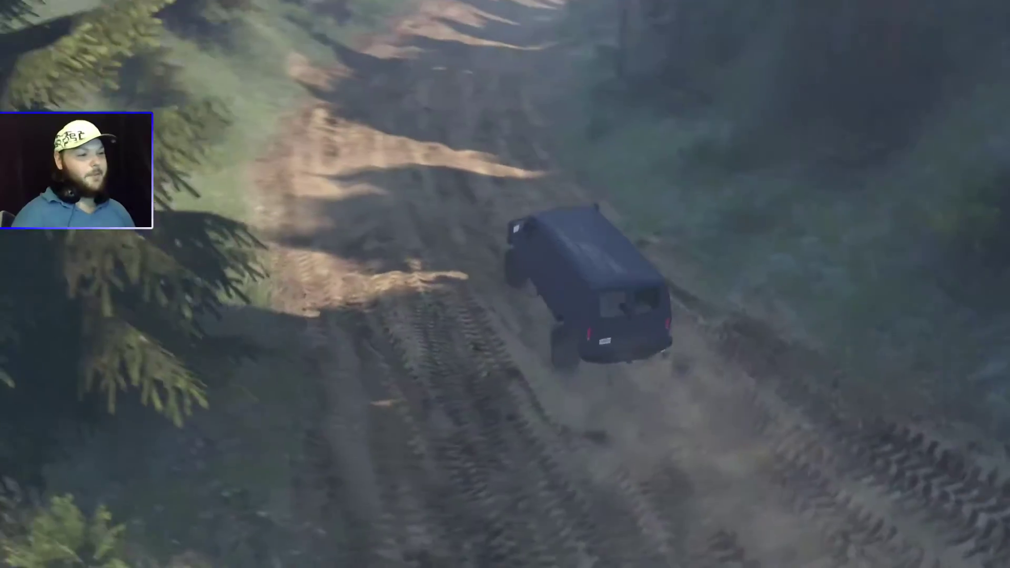
{"action": "key", "text": "w"}
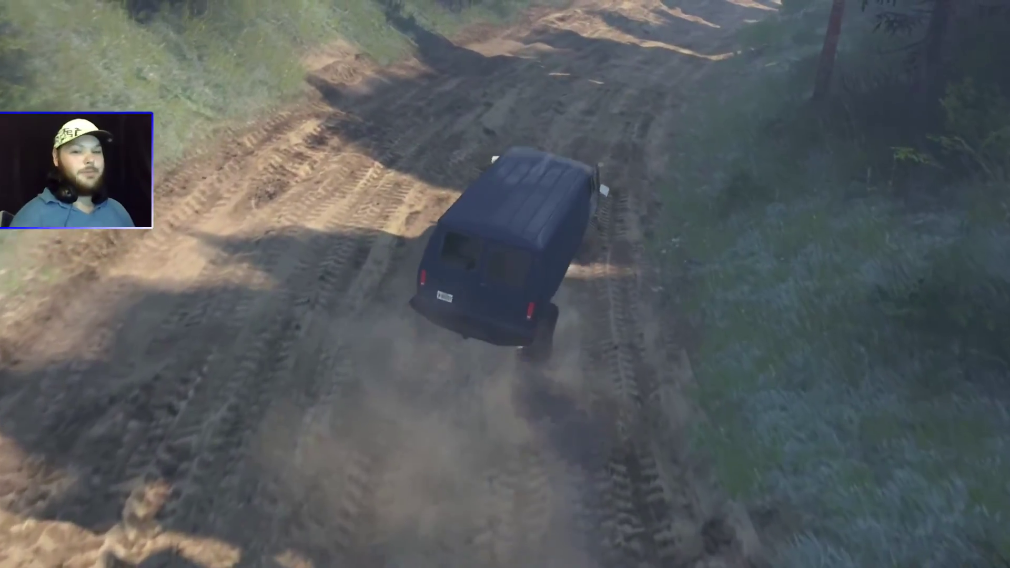
{"action": "key", "text": "w"}
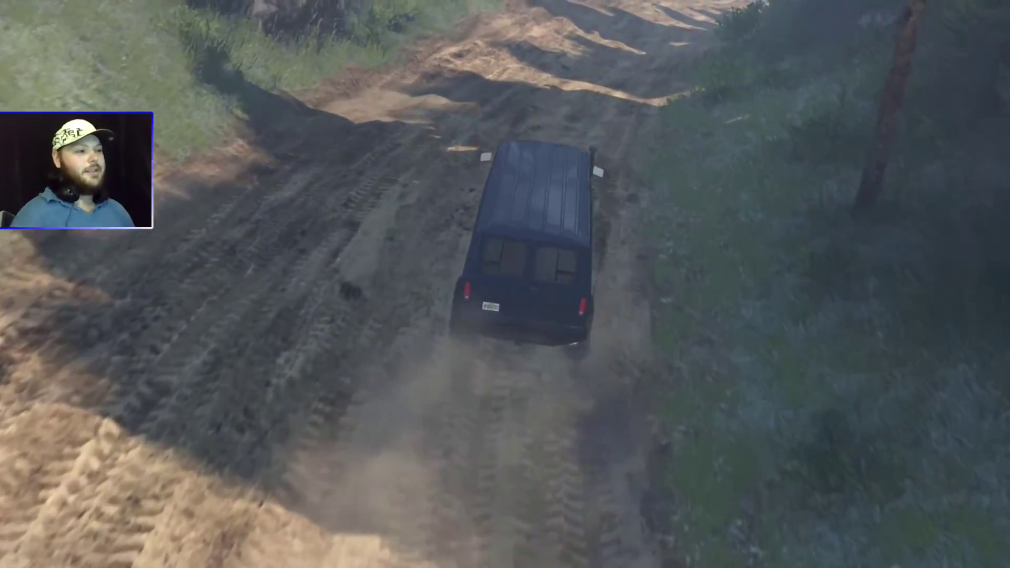
{"action": "key", "text": "w"}
Step: Switch from the van to the uaz truck through the level map and open the garage options for it
{"action": "key", "text": "m"}
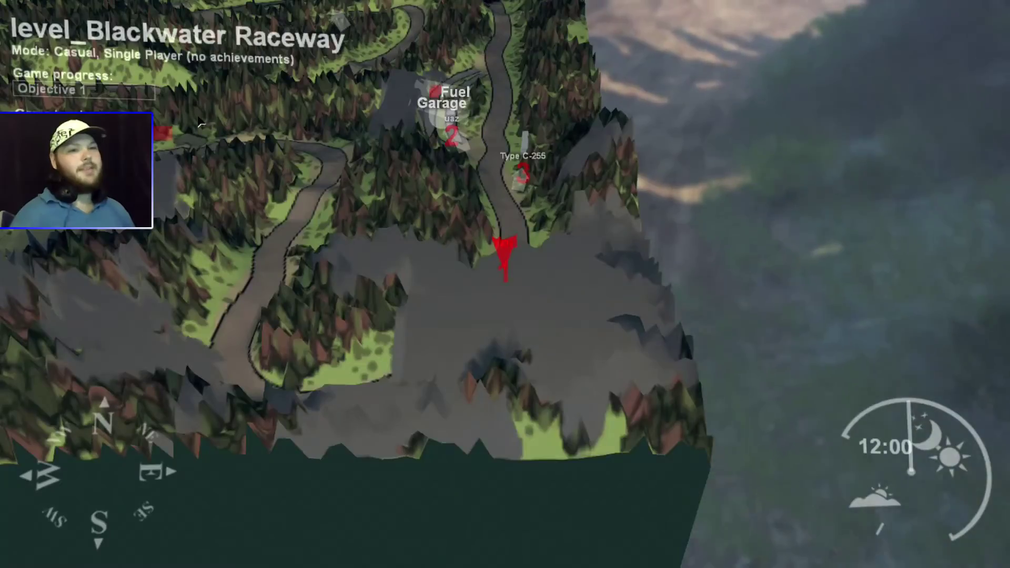
{"action": "key", "text": "m"}
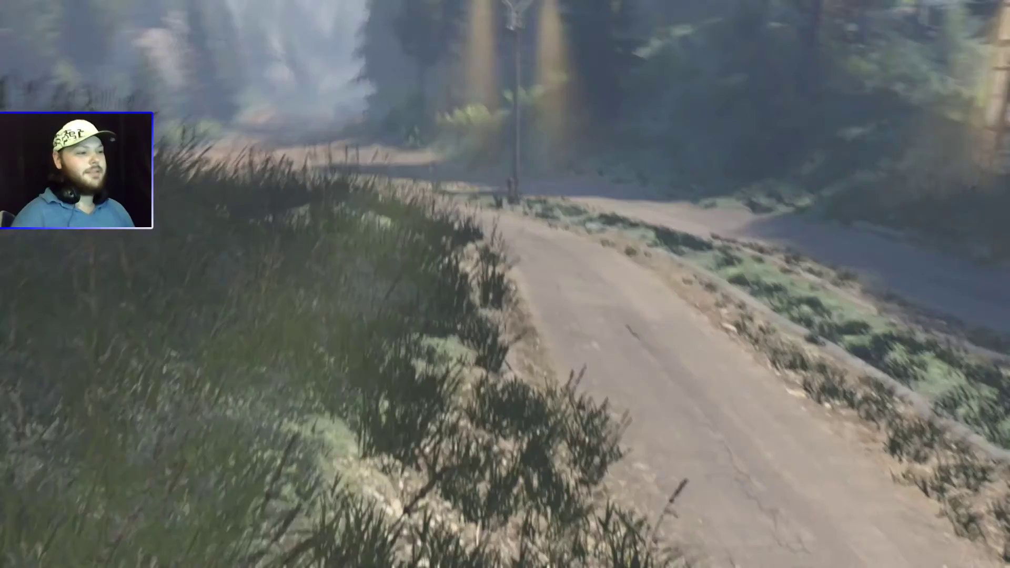
{"action": "key", "text": "g"}
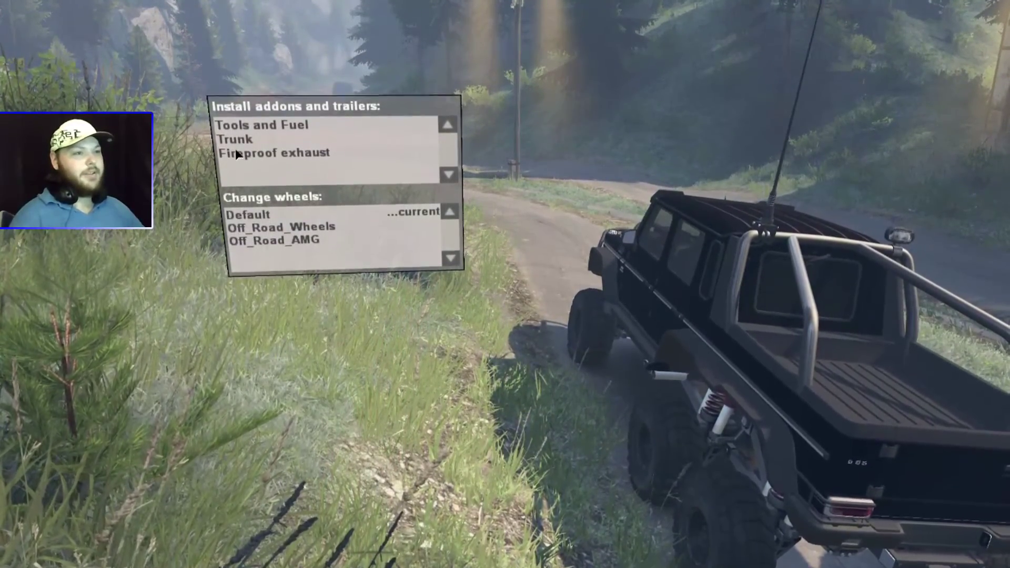
Step: Install the Trunk and Fireproof exhaust addons and the Off_Road_Wheels on the uaz, and drive off
{"action": "left_click", "coordinate": [236, 142]}
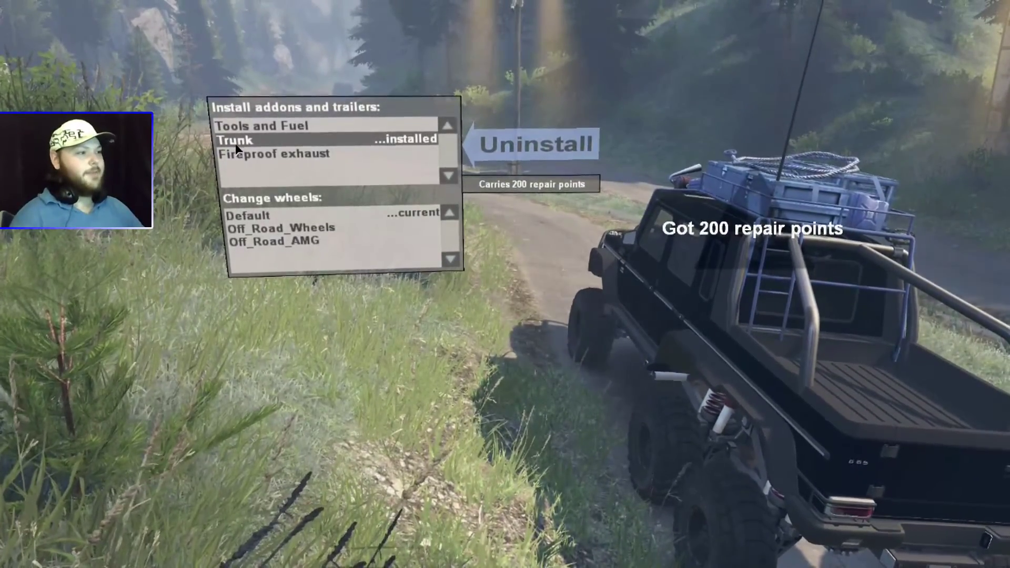
{"action": "key", "text": "g"}
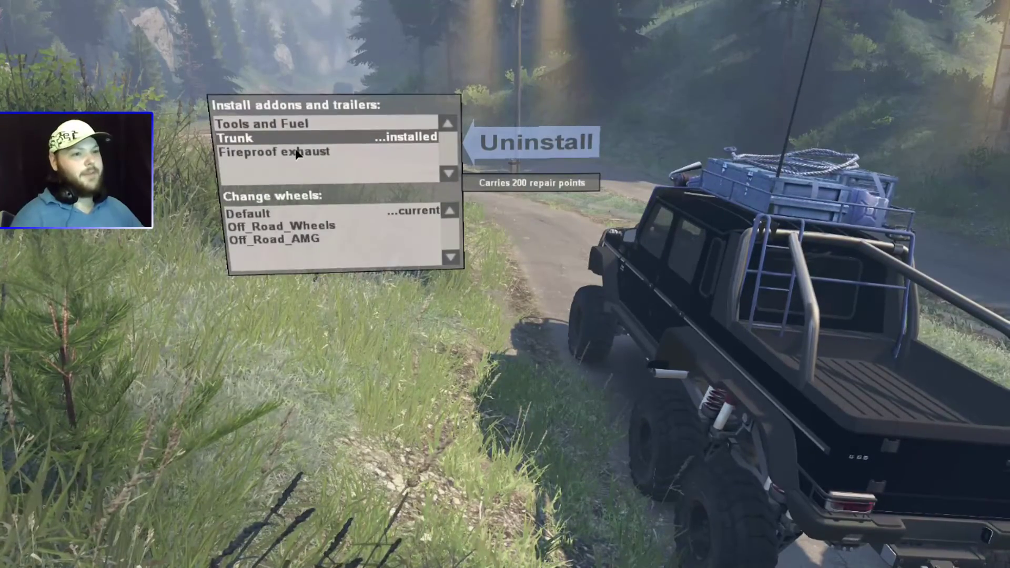
{"action": "left_click", "coordinate": [294, 152]}
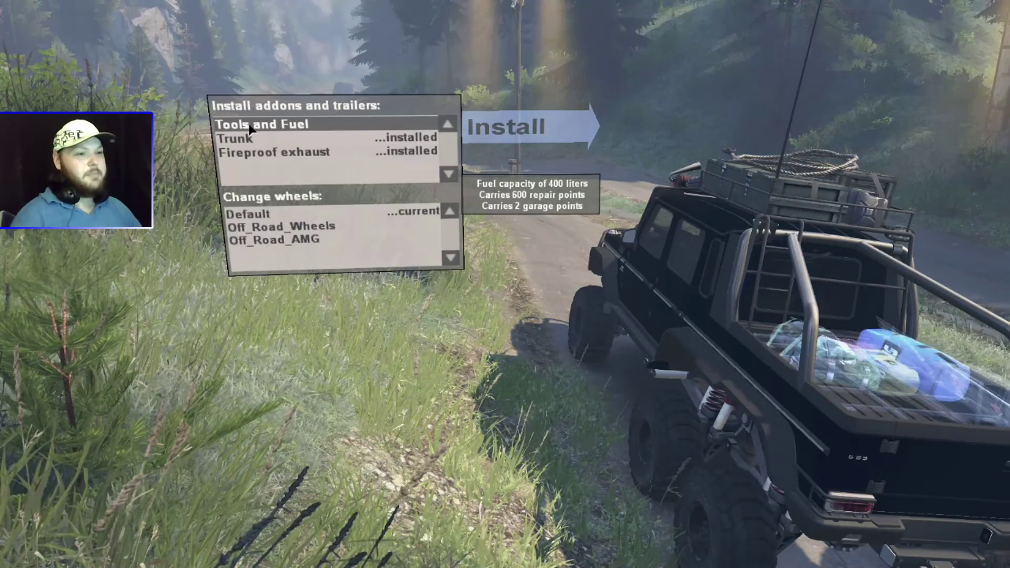
{"action": "left_click", "coordinate": [284, 228]}
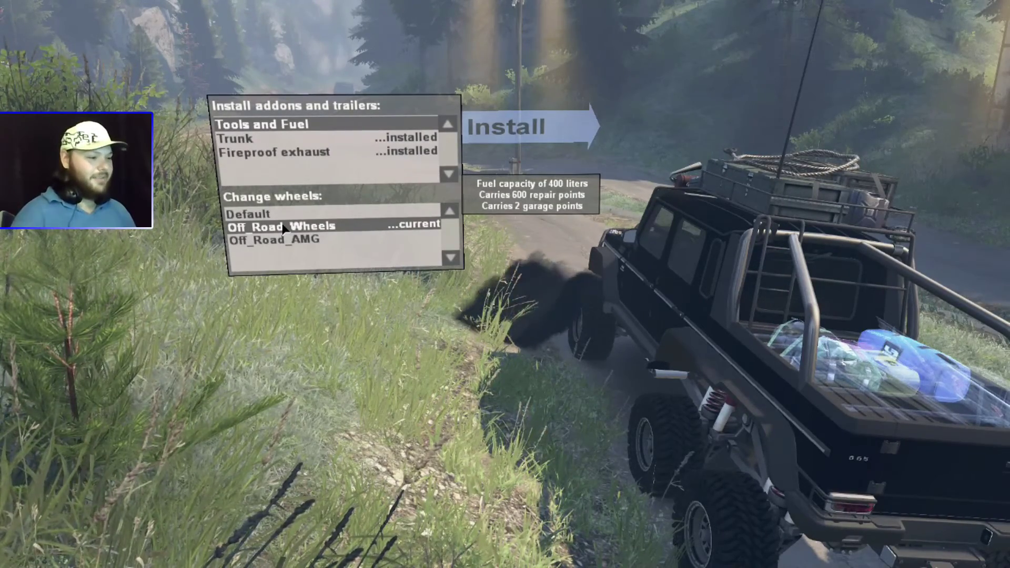
{"action": "key", "text": "w"}
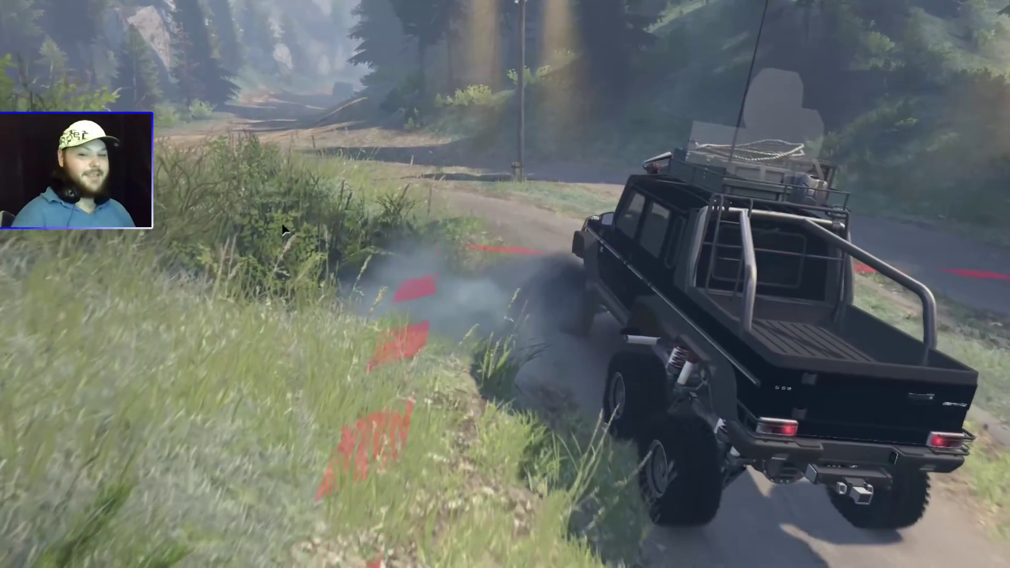